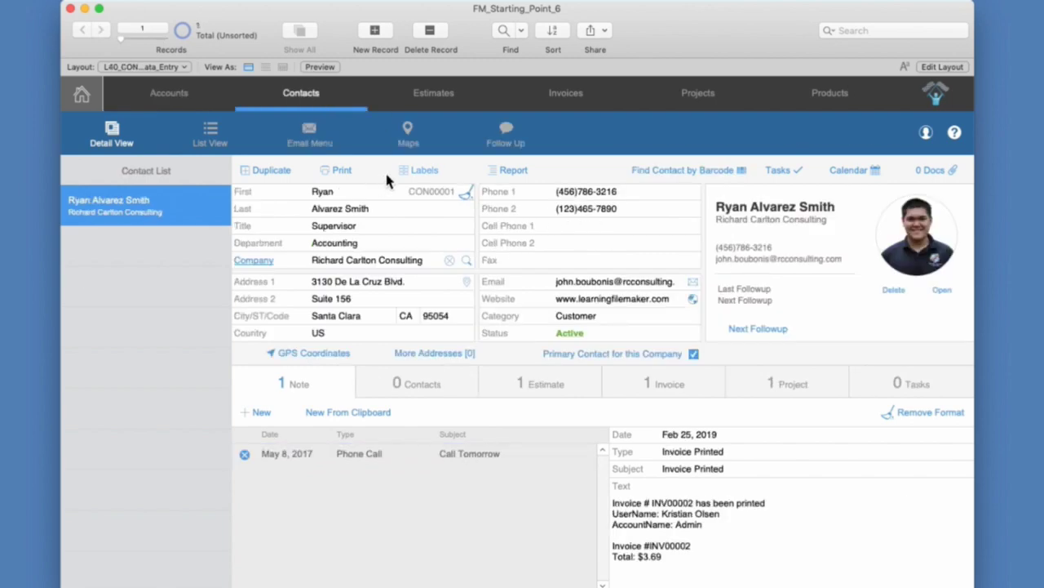
Step: Browse the Estimates, Invoices and Products modules, finishing on the Invoices module
{"action": "left_click", "coordinate": [450, 92]}
{"action": "left_click", "coordinate": [559, 94]}
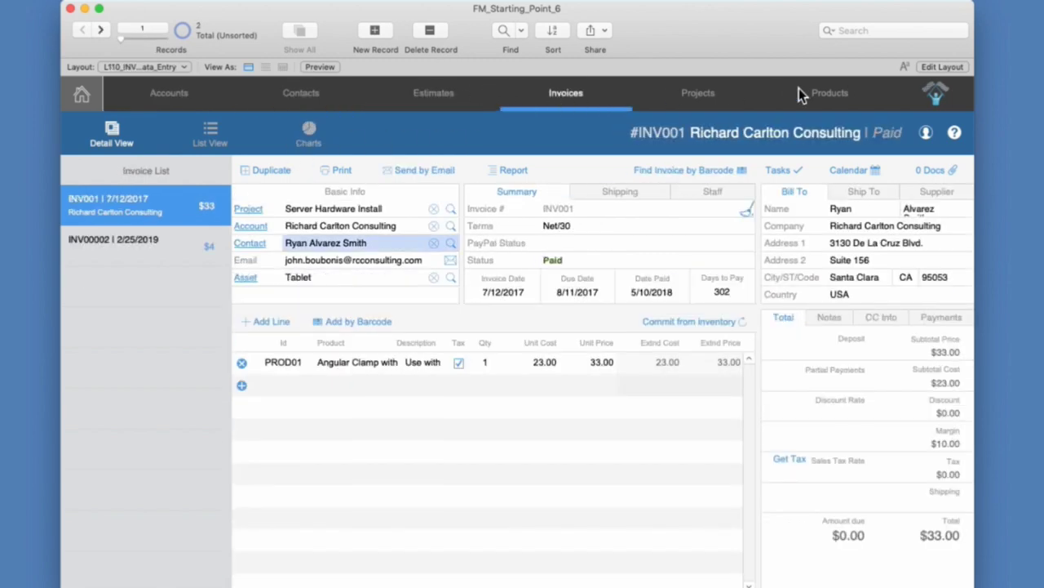
{"action": "left_click", "coordinate": [832, 95]}
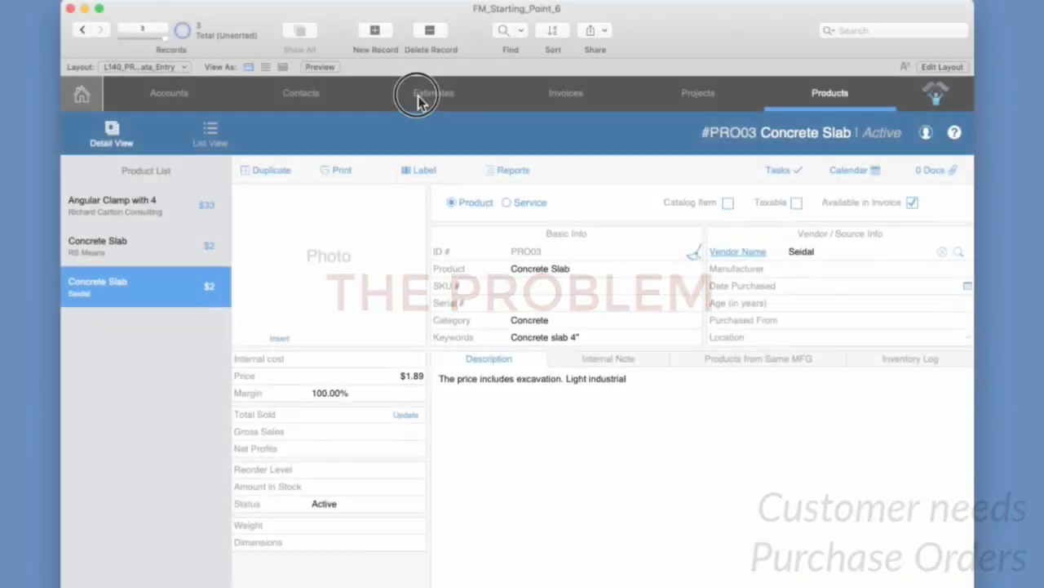
{"action": "left_click", "coordinate": [428, 94]}
{"action": "left_click", "coordinate": [571, 95]}
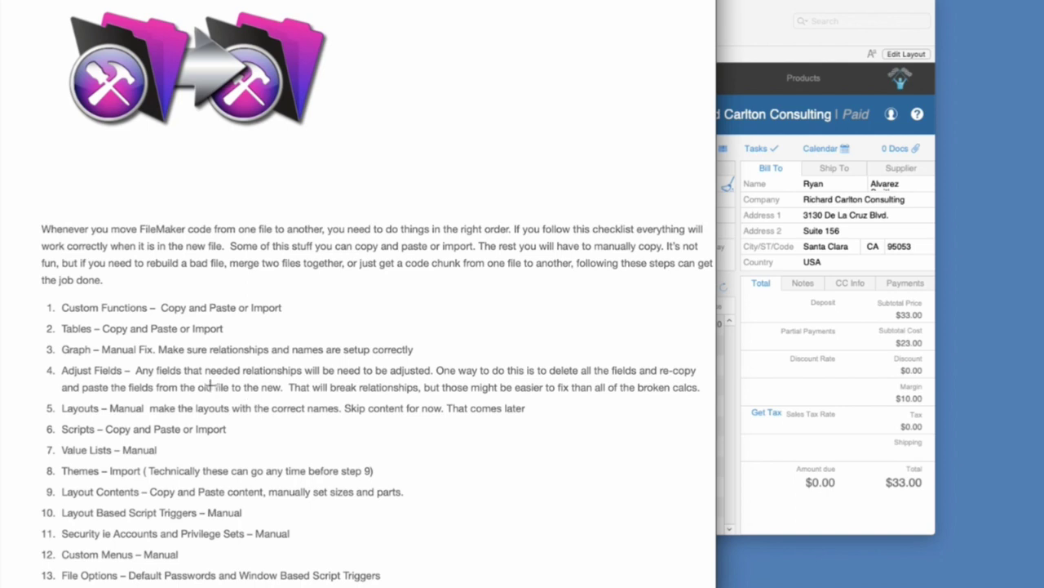
Step: Mark out the Custom Functions and Tables entries in the FileMaker code migration checklist with selection rectangles
{"action": "left_click_drag", "start_coordinate": [30, 294], "coordinate": [352, 317]}
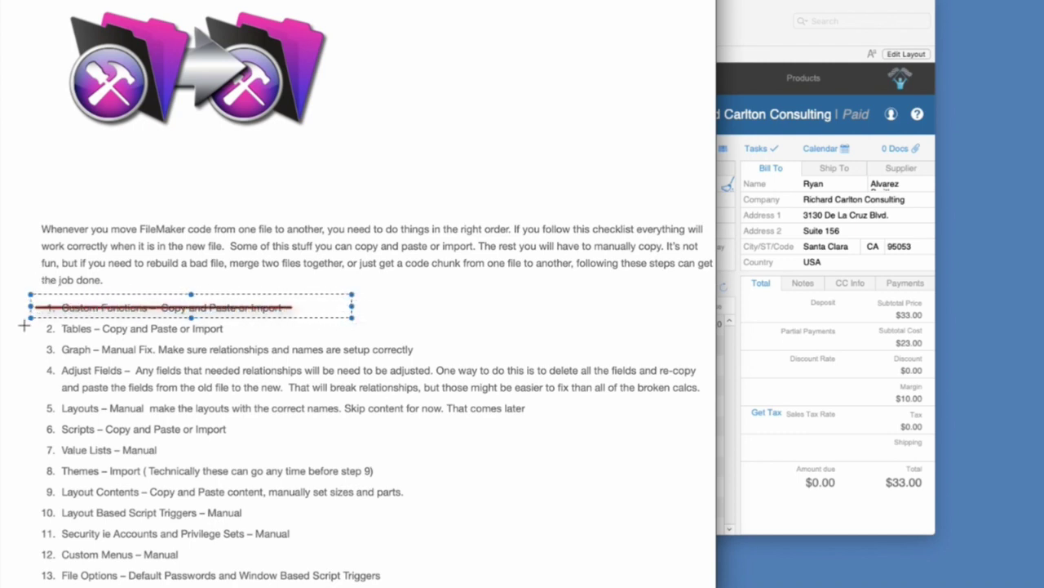
{"action": "mouse_move", "coordinate": [34, 315]}
{"action": "left_mouse_down"}
{"action": "mouse_move", "coordinate": [305, 343]}
{"action": "mouse_move", "coordinate": [252, 343]}
{"action": "left_mouse_up"}
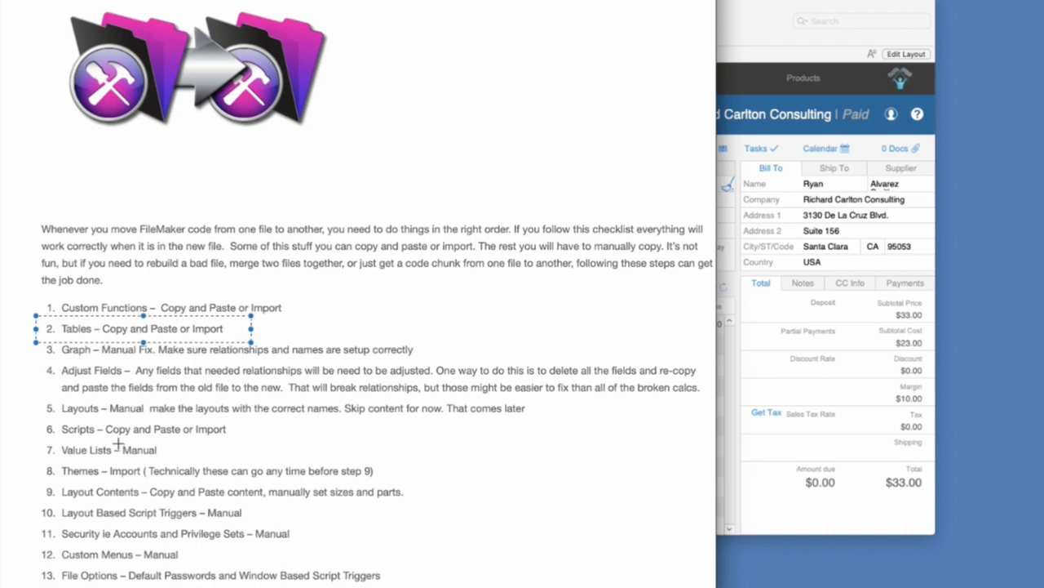
Step: Switch to the FM_Starting_Point_6 file in FileMaker, start editing the Invoices layout and open the database's list of tables
{"action": "left_click", "coordinate": [805, 28]}
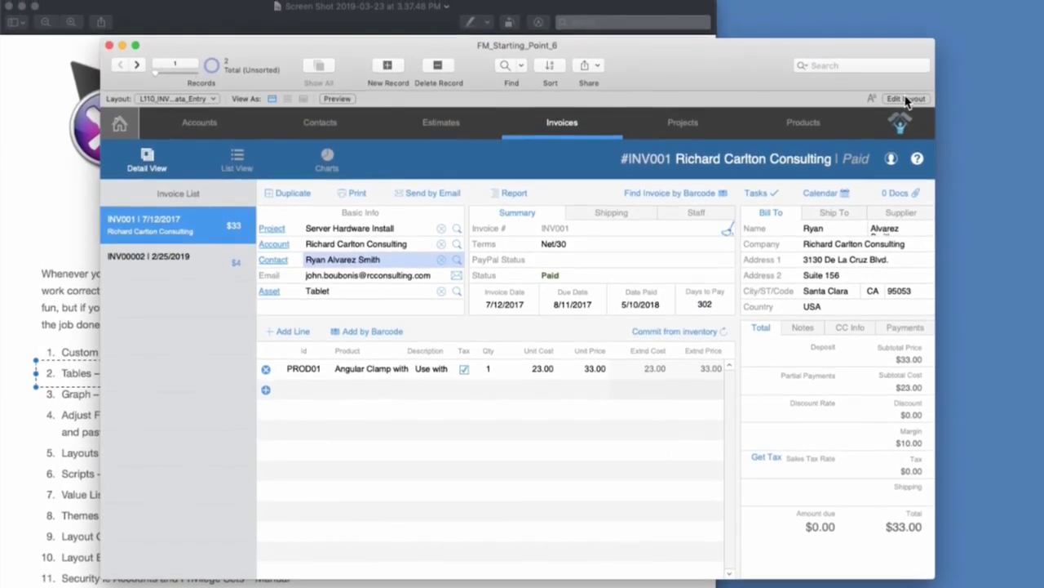
{"action": "left_click", "coordinate": [902, 91]}
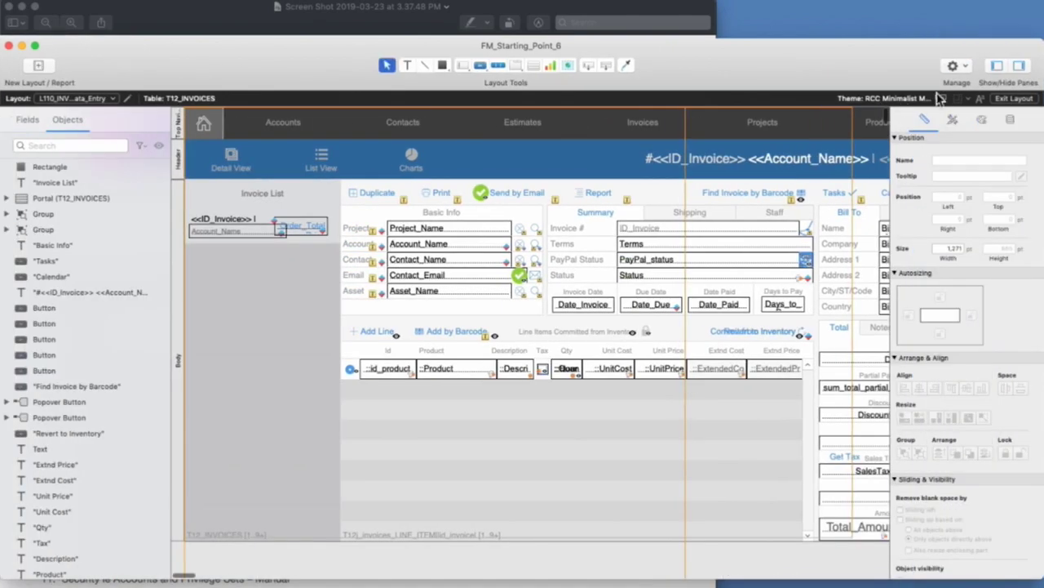
{"action": "left_click", "coordinate": [958, 65]}
{"action": "left_click", "coordinate": [914, 81]}
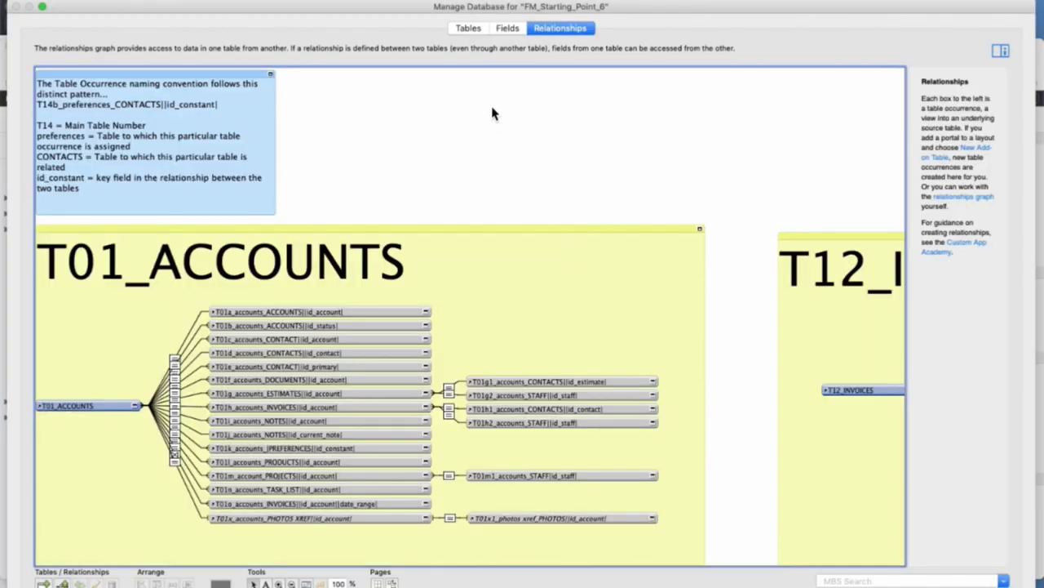
{"action": "left_click", "coordinate": [468, 29]}
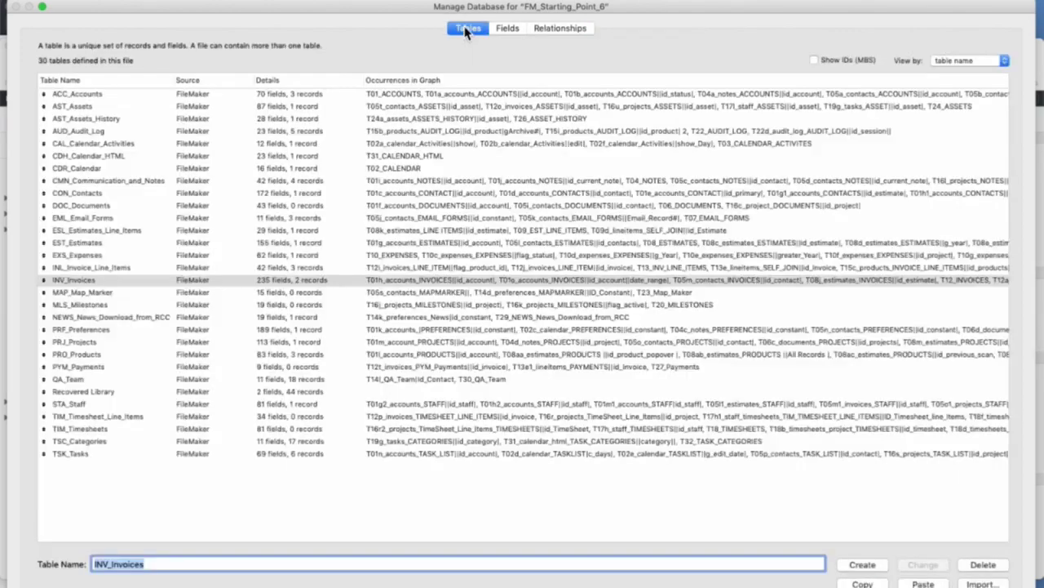
Step: Duplicate the INV_Invoices table by copying and pasting it, and rename the copy as PO_Purchase_Orders
{"action": "left_click", "coordinate": [92, 282]}
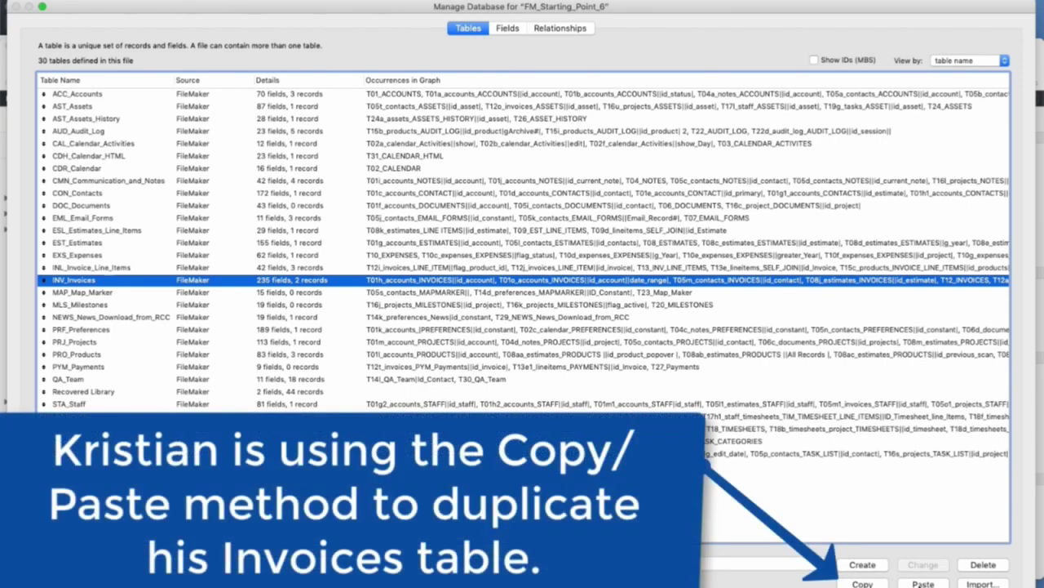
{"action": "key", "text": "super+v"}
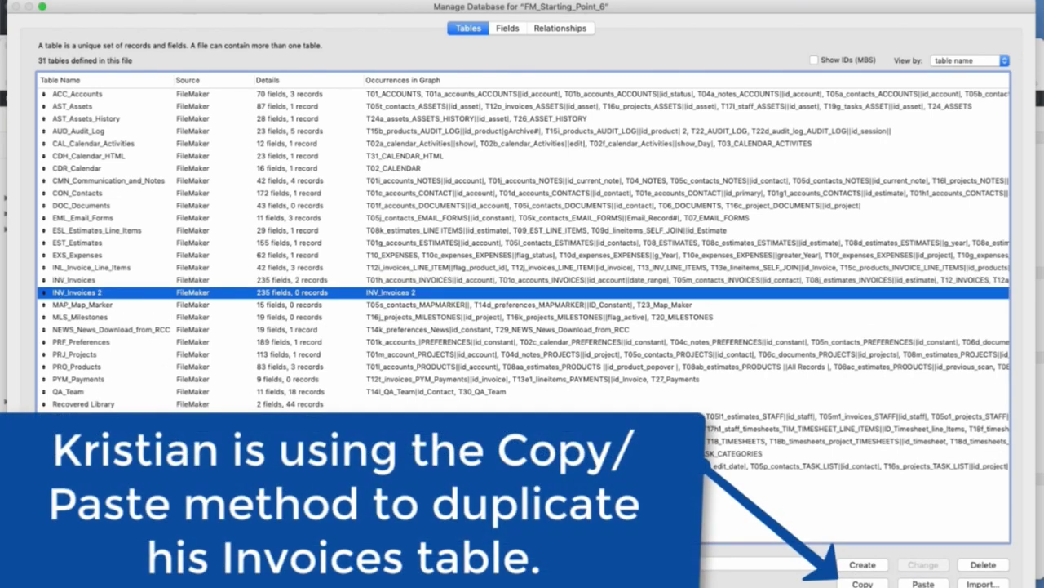
{"action": "left_click", "coordinate": [457, 563]}
{"action": "type", "text": "PO_Purchase_"}
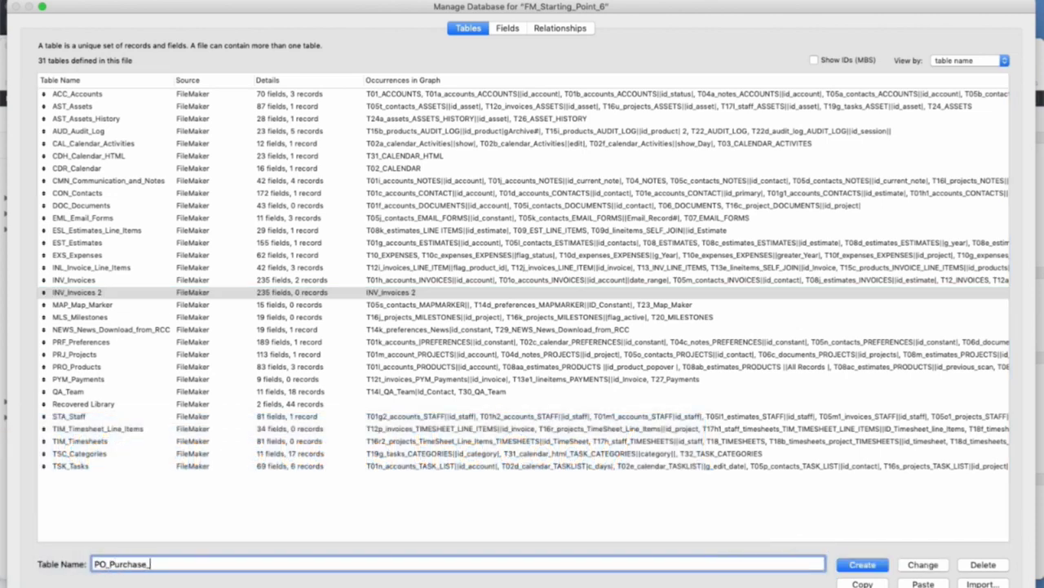
{"action": "type", "text": "Orders"}
{"action": "left_click", "coordinate": [923, 564]}
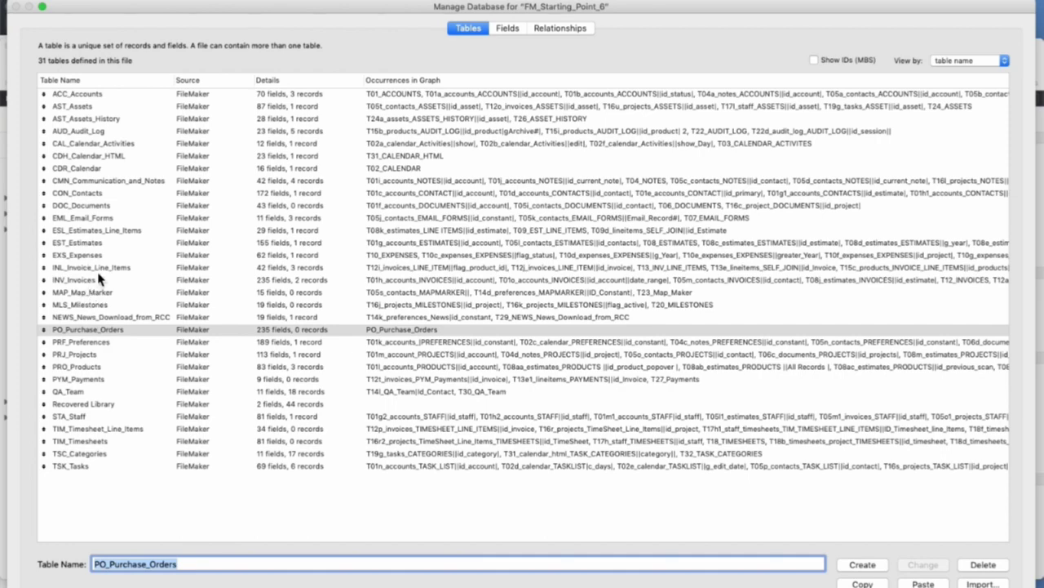
Step: Look through the field list of the PO_Purchase_Orders table, checking field types and calculations carried over from the invoices table
{"action": "left_click", "coordinate": [506, 29]}
{"action": "scroll", "coordinate": [131, 159], "scroll_direction": "down", "scroll_amount": 20}
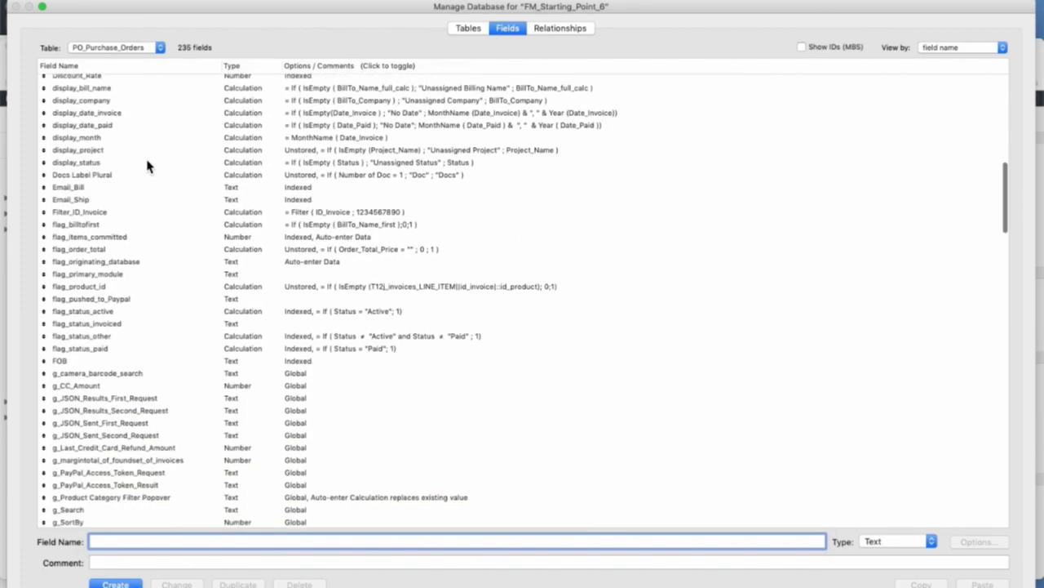
{"action": "scroll", "coordinate": [147, 166], "scroll_direction": "down", "scroll_amount": 10}
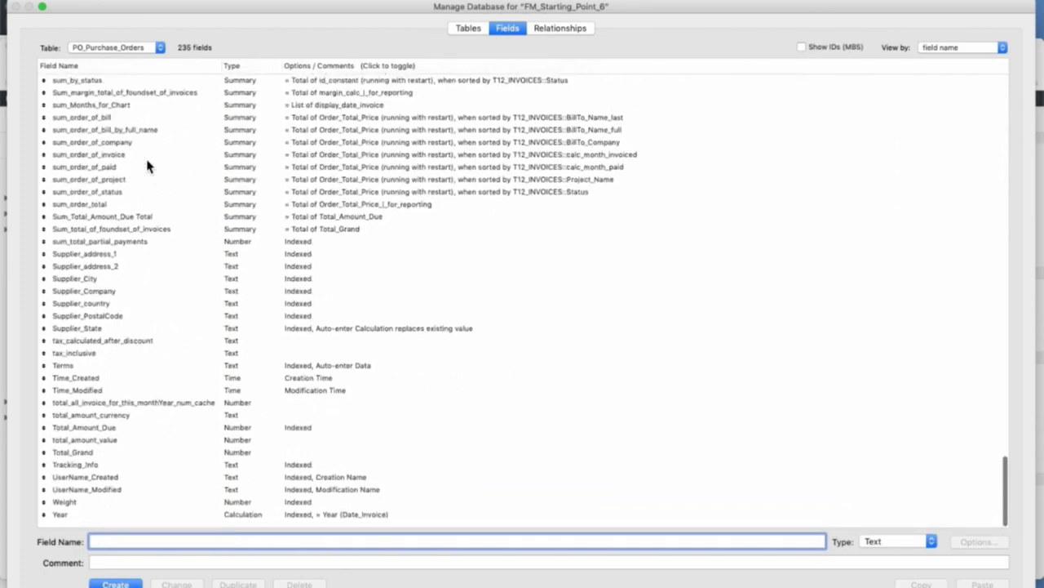
{"action": "scroll", "coordinate": [146, 165], "scroll_direction": "up", "scroll_amount": 15}
{"action": "scroll", "coordinate": [147, 166], "scroll_direction": "up", "scroll_amount": 20}
{"action": "scroll", "coordinate": [146, 166], "scroll_direction": "down", "scroll_amount": 20}
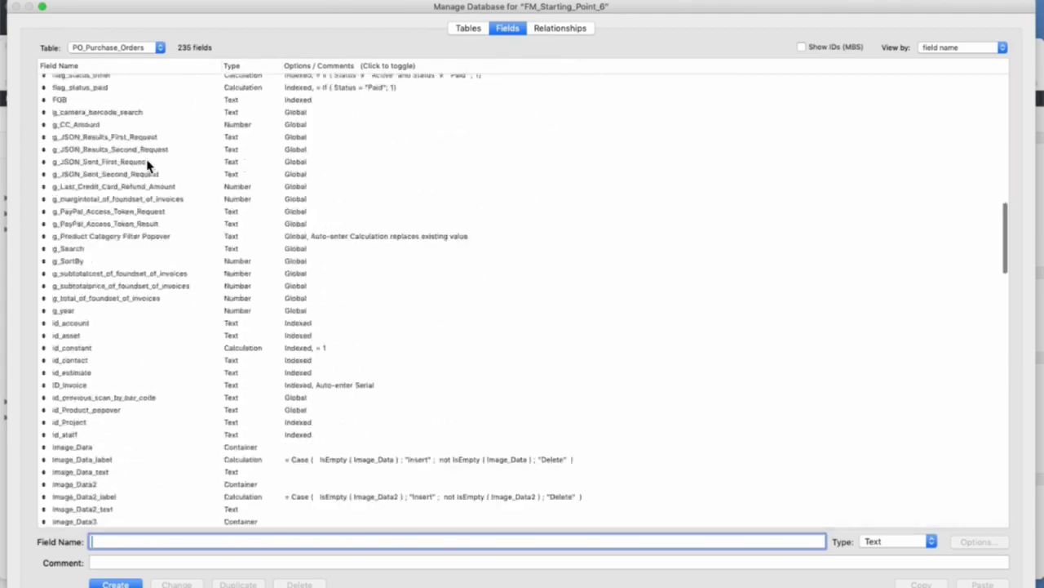
{"action": "scroll", "coordinate": [147, 166], "scroll_direction": "down", "scroll_amount": 8}
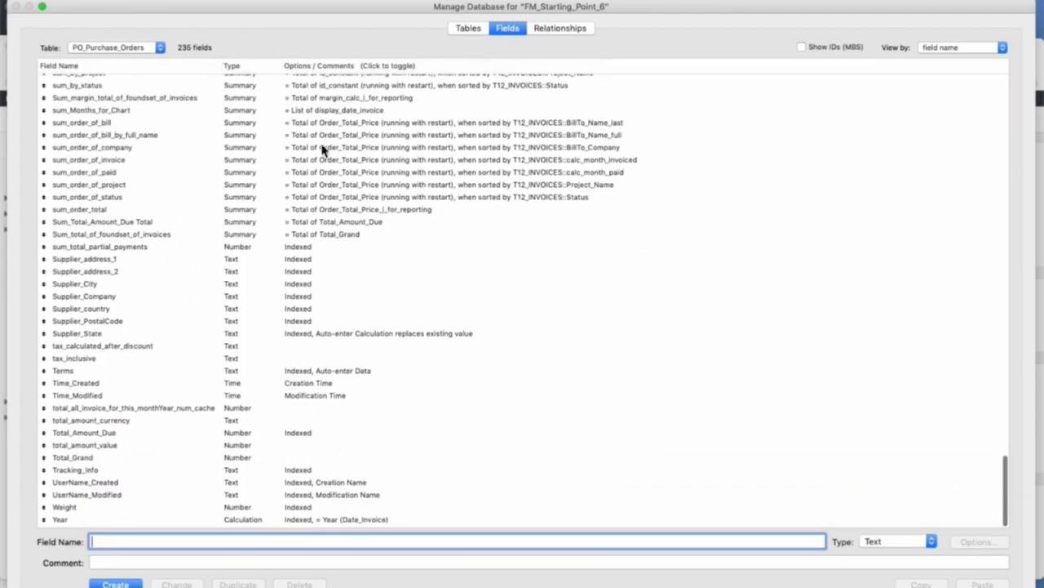
{"action": "scroll", "coordinate": [333, 224], "scroll_direction": "up", "scroll_amount": 20}
Step: Duplicate the whole T12_INVOICES table occurrence group in the relationships graph and place the copy directly below T32_TASK_CATEGORIES
{"action": "left_click", "coordinate": [578, 31]}
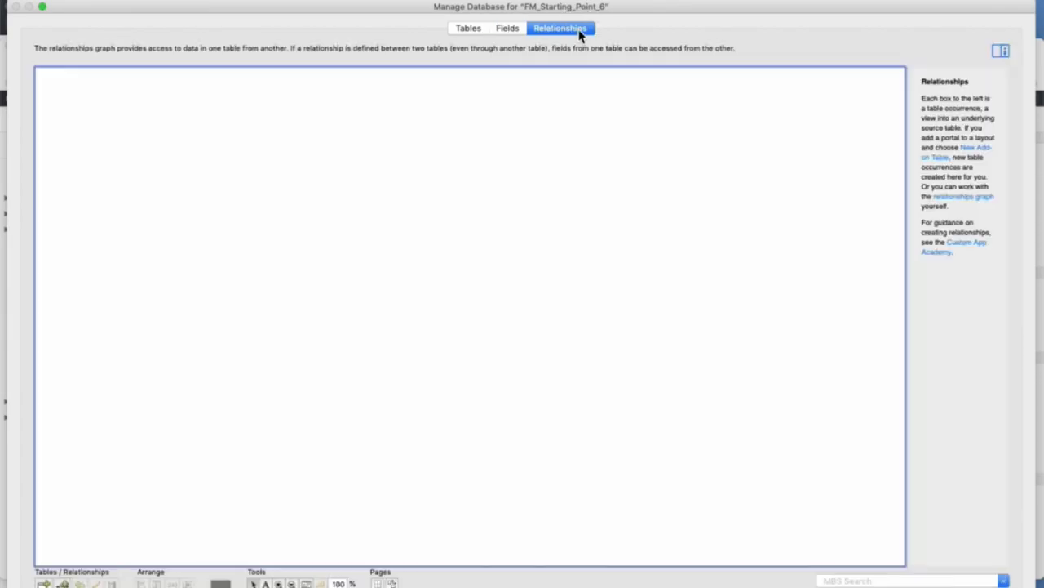
{"action": "left_click_drag", "start_coordinate": [465, 91], "coordinate": [355, 107]}
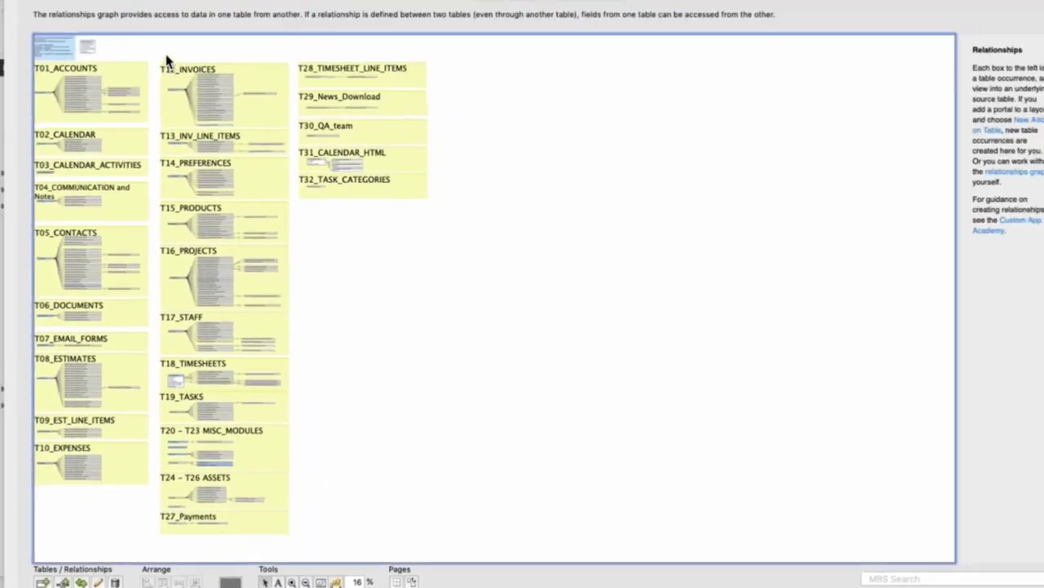
{"action": "left_click_drag", "start_coordinate": [150, 84], "coordinate": [279, 163]}
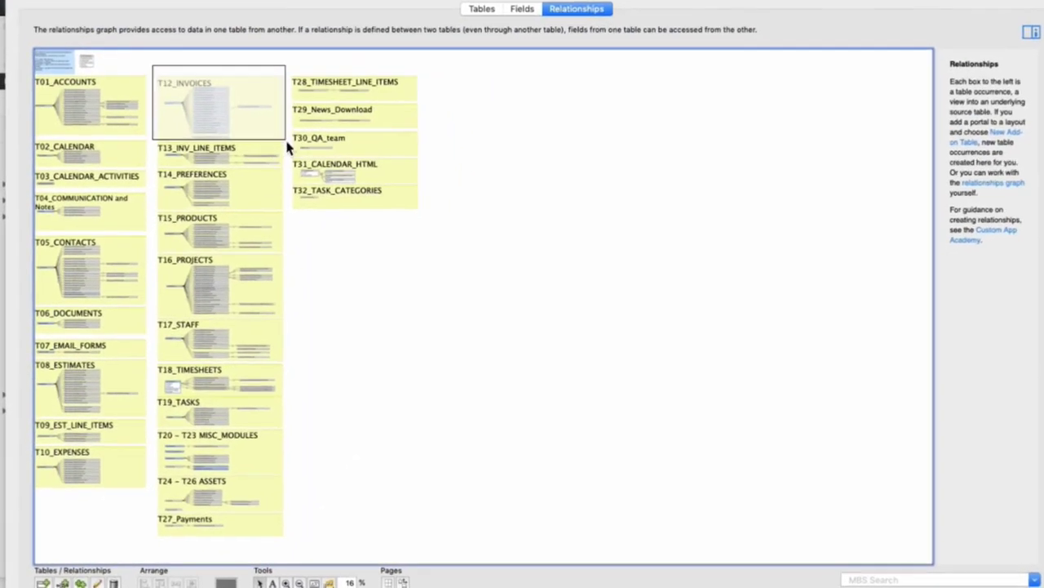
{"action": "left_click", "coordinate": [80, 582]}
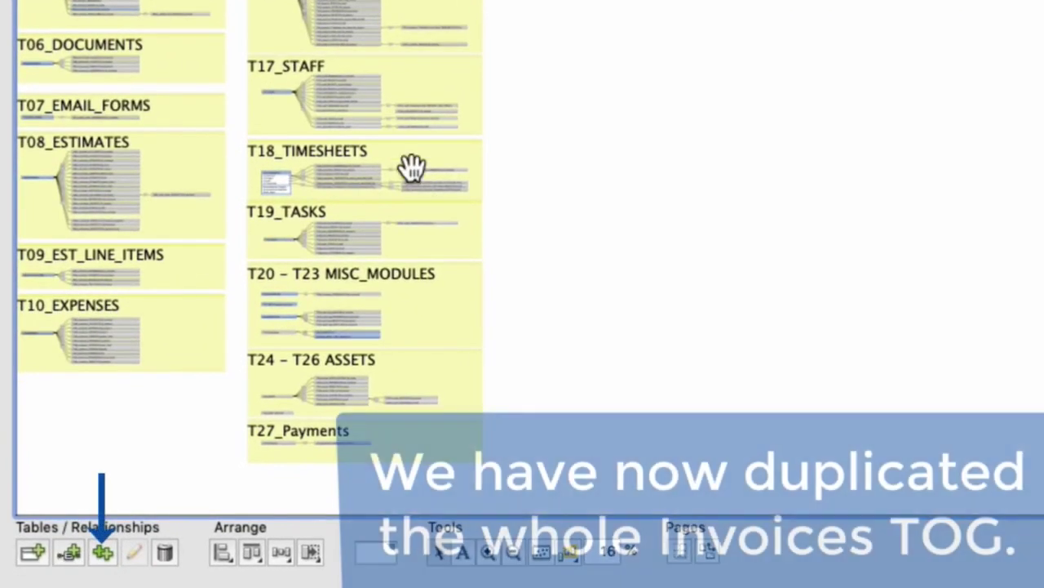
{"action": "left_click_drag", "start_coordinate": [490, 33], "coordinate": [543, 355]}
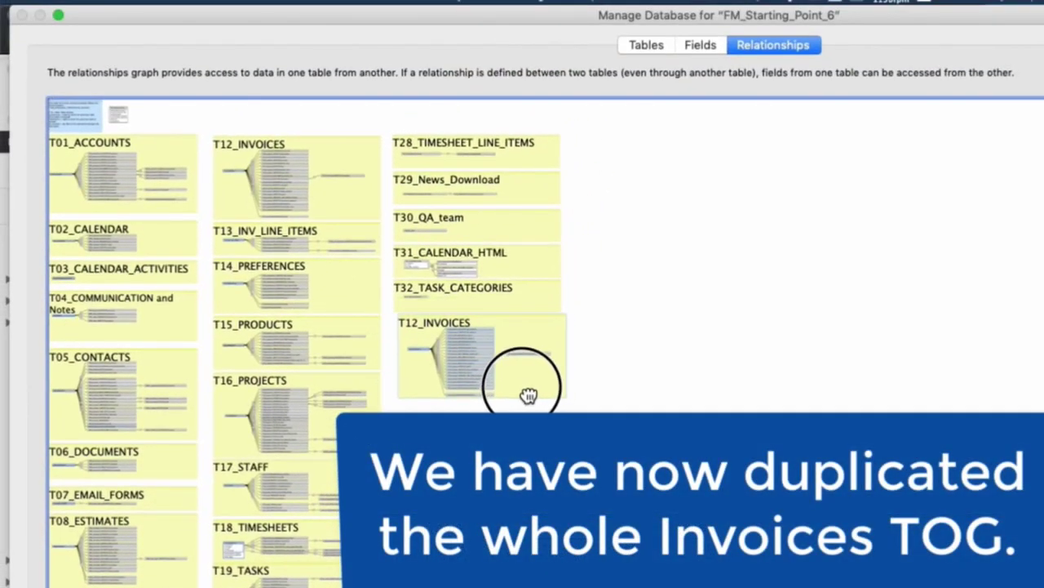
{"action": "left_click_drag", "start_coordinate": [529, 395], "coordinate": [526, 391]}
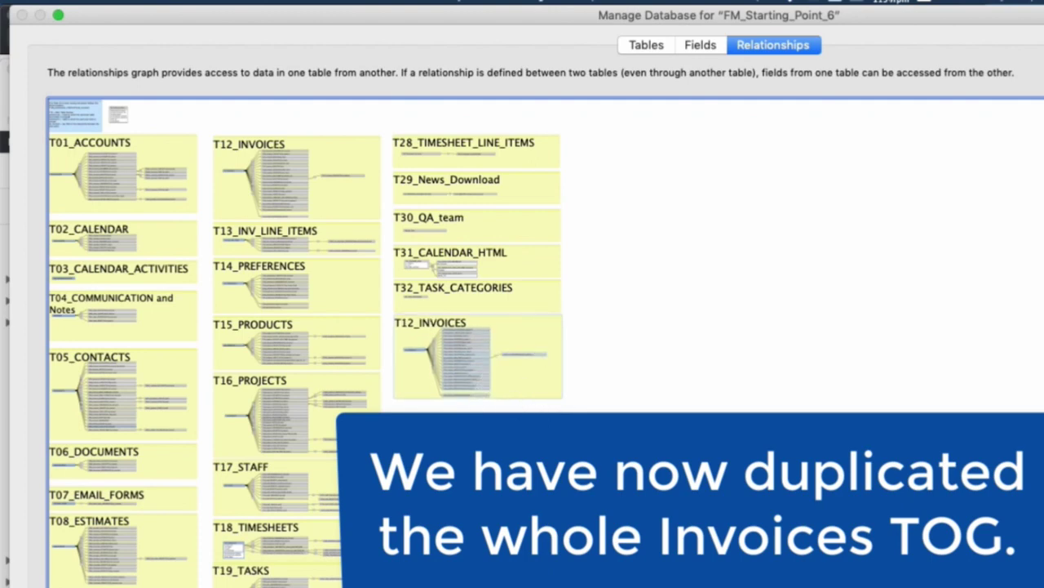
Step: Point the duplicated group's main occurrence, T12_INVOICES 2, to the PO_Purchase_Orders table and name it PO_Purchase_Orders 2
{"action": "left_click", "coordinate": [471, 373]}
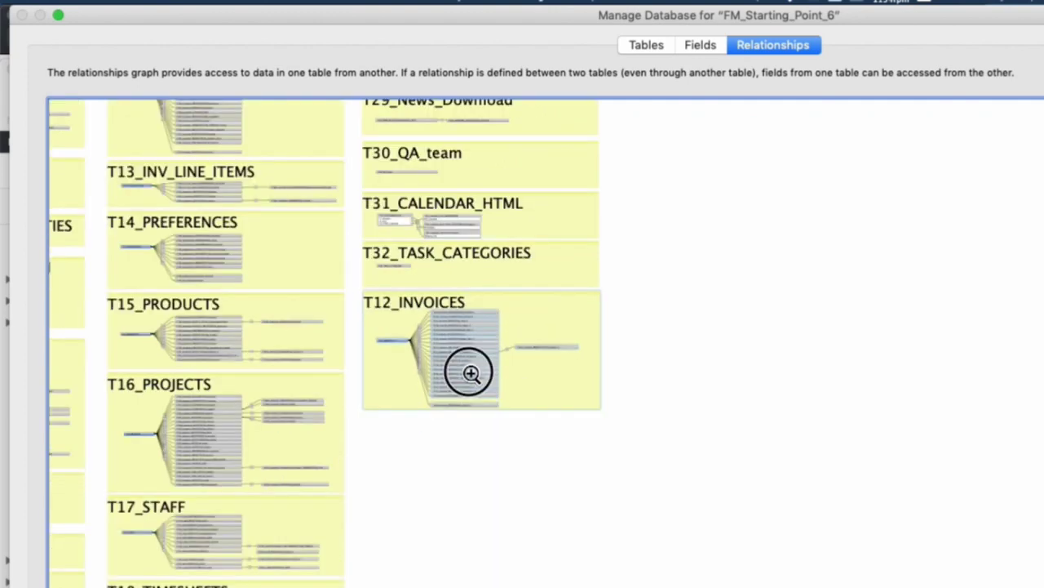
{"action": "left_click", "coordinate": [471, 373]}
{"action": "left_click", "coordinate": [470, 371]}
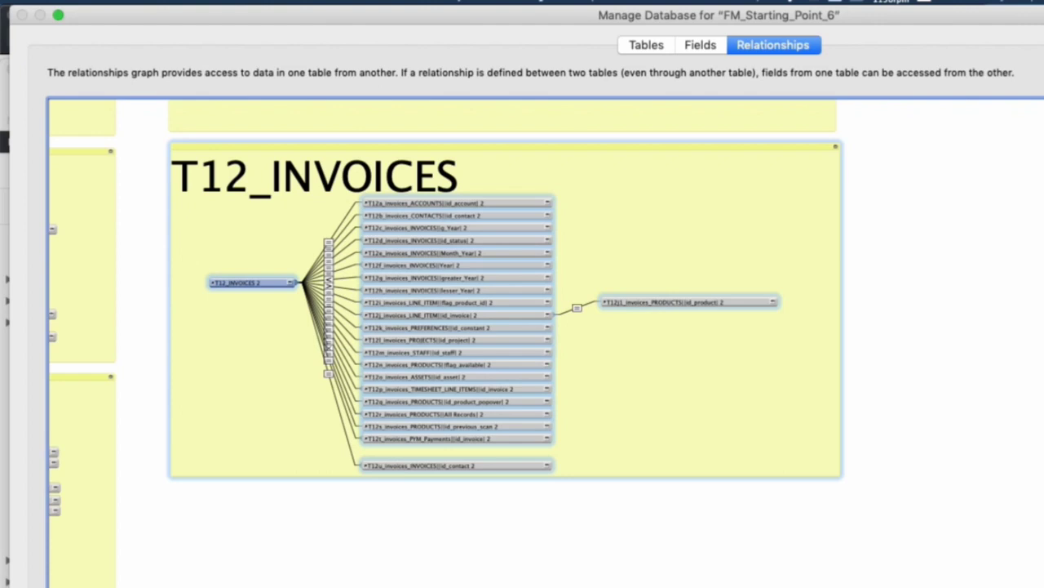
{"action": "left_click", "coordinate": [380, 374]}
{"action": "scroll", "coordinate": [380, 373], "scroll_direction": "up", "scroll_amount": 3}
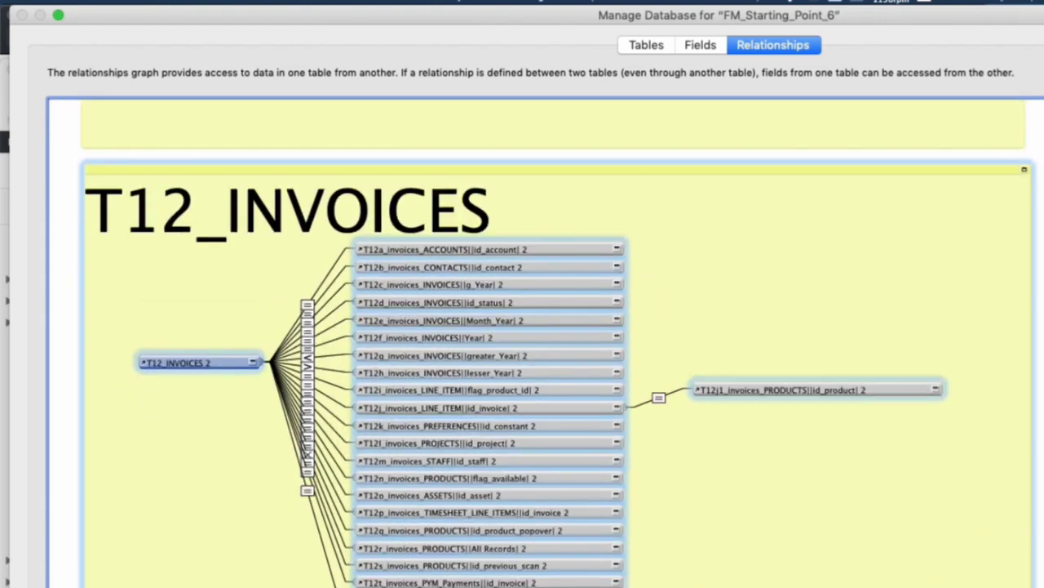
{"action": "left_click", "coordinate": [232, 439]}
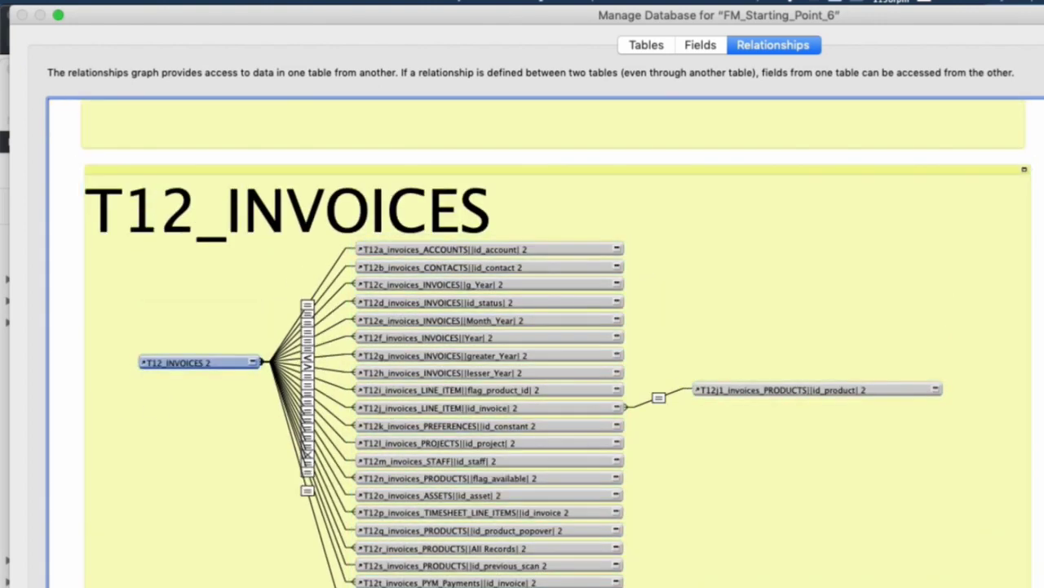
{"action": "left_click", "coordinate": [204, 365]}
{"action": "double_click", "coordinate": [202, 364]}
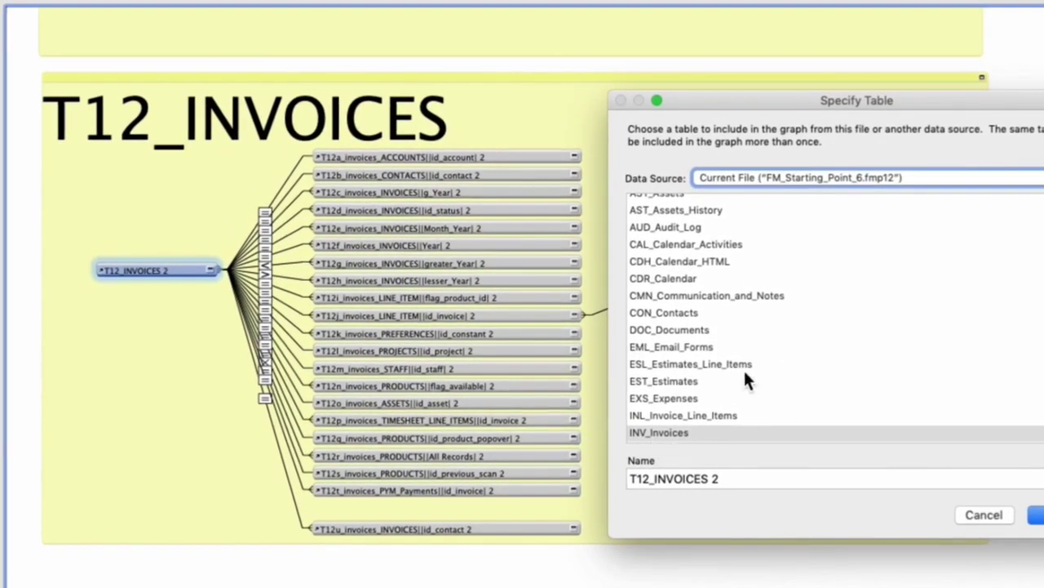
{"action": "left_click", "coordinate": [738, 346]}
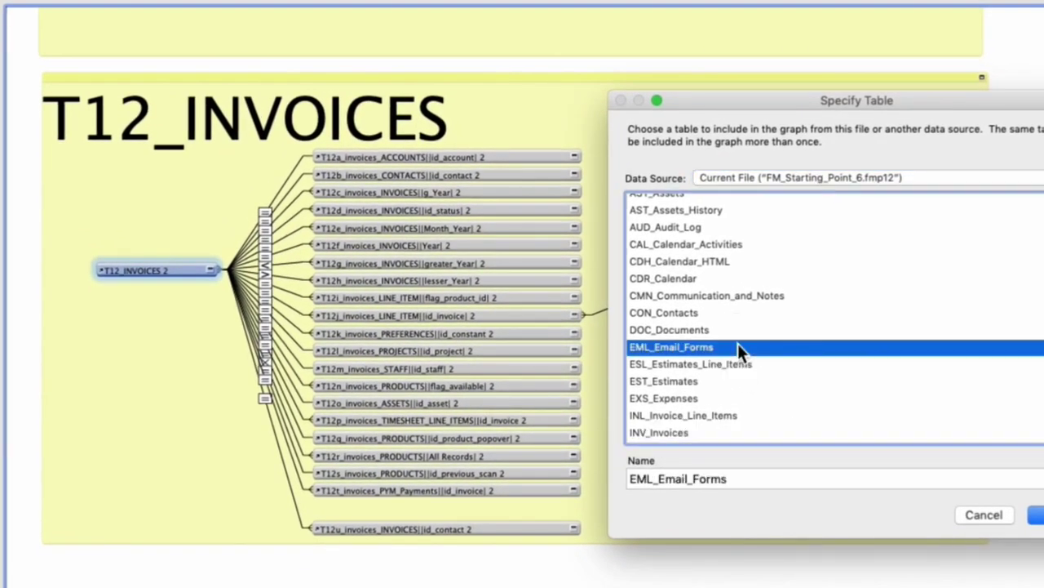
{"action": "key", "text": "p"}
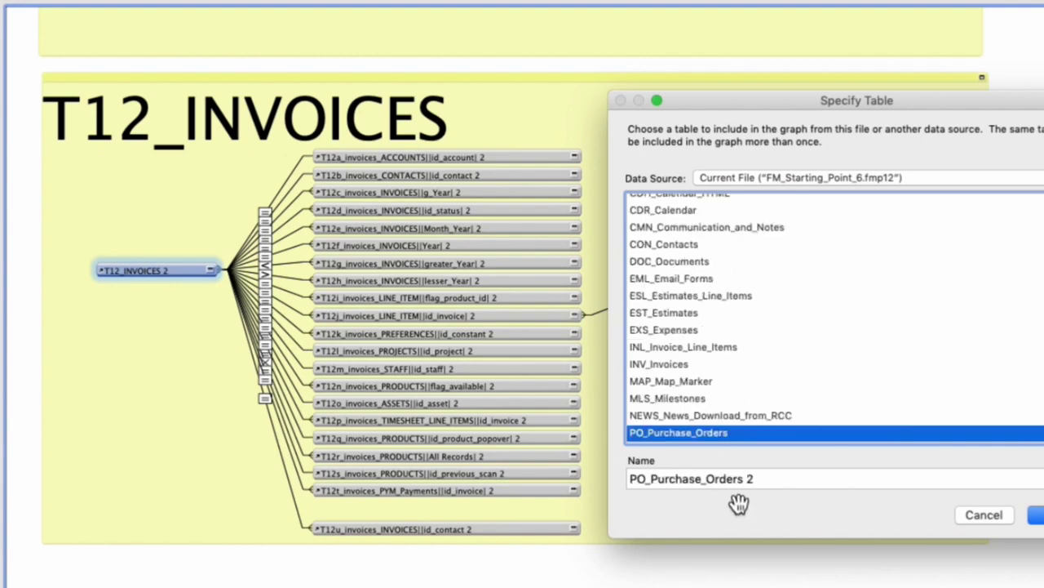
{"action": "left_click", "coordinate": [776, 483]}
{"action": "key", "text": "BackSpace"}
{"action": "key", "text": "BackSpace"}
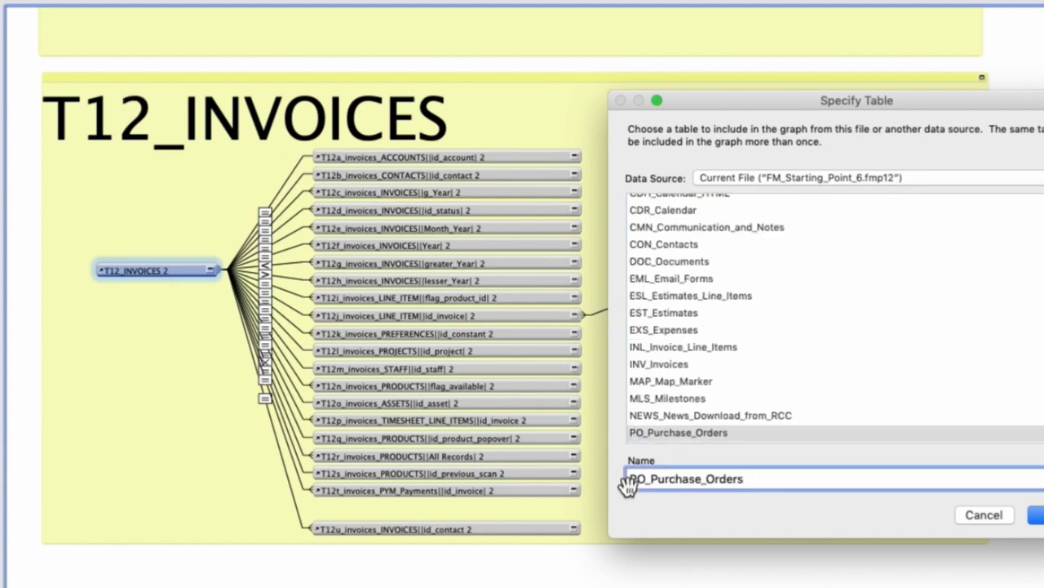
{"action": "key", "text": "Return"}
Step: Review the duplicated invoices group, the PO_Purchase_Orders field calculations, and the PO_Purchase_Orders occurrence above T01_ACCOUNTS in the relationships graph
{"action": "scroll", "coordinate": [254, 298], "scroll_direction": "up", "scroll_amount": 10}
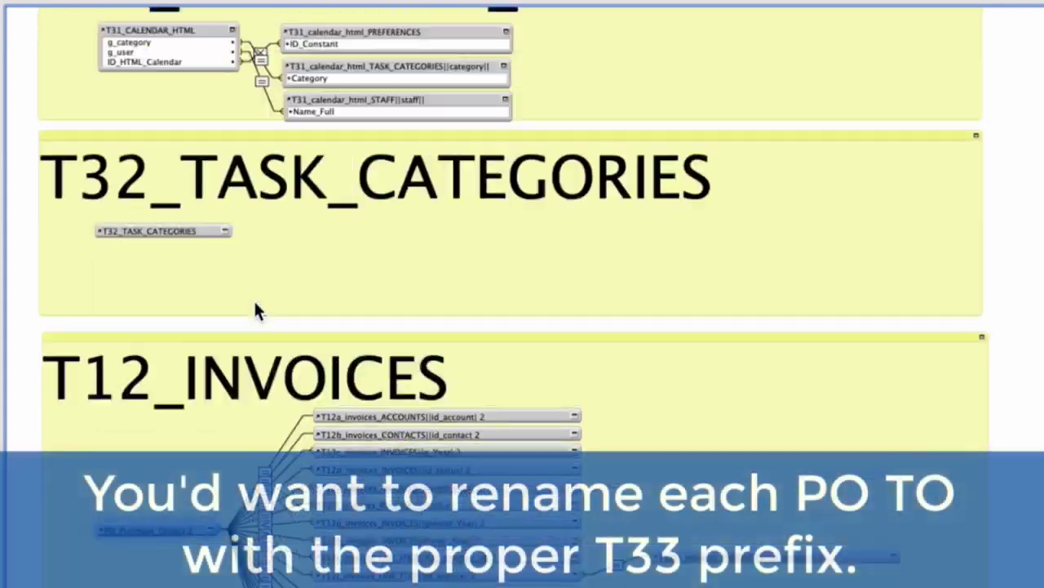
{"action": "scroll", "coordinate": [110, 392], "scroll_direction": "down", "scroll_amount": 8}
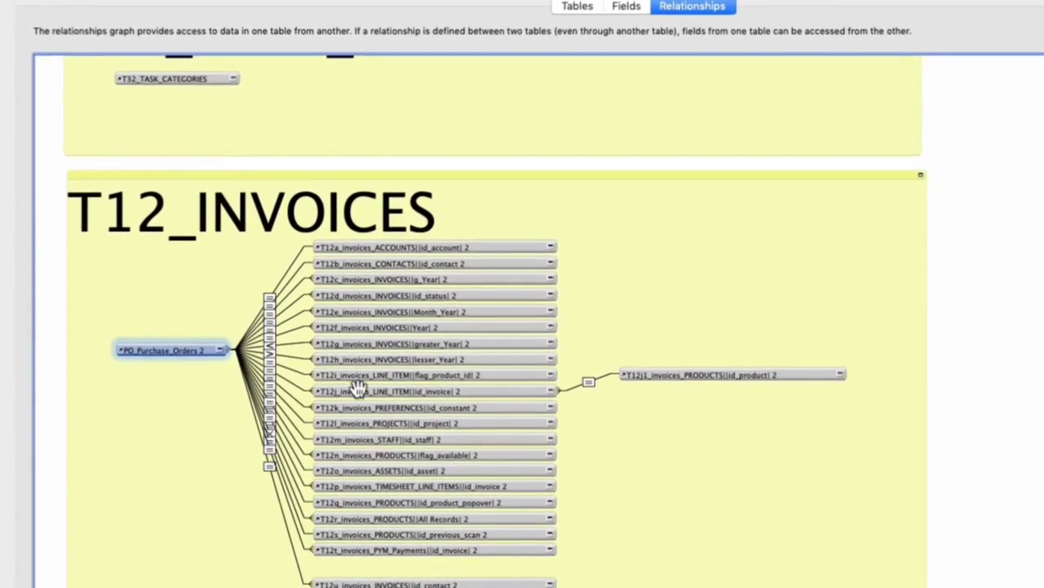
{"action": "left_click", "coordinate": [640, 10]}
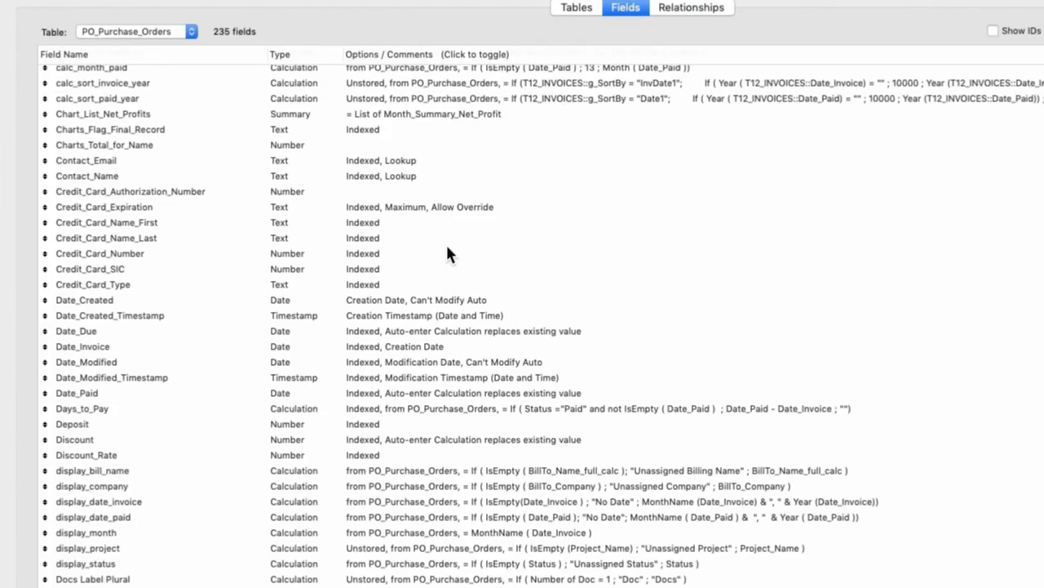
{"action": "left_click", "coordinate": [697, 8]}
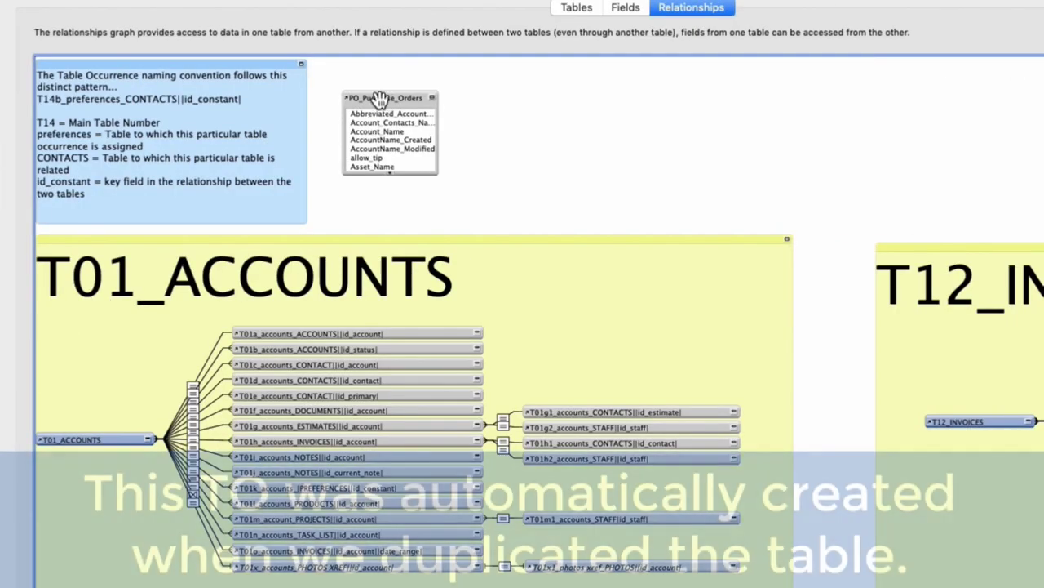
Step: Check which source table the PO_Purchase_Orders occurrence uses and examine the calculation definitions in the PO_Purchase_Orders field list
{"action": "double_click", "coordinate": [390, 99]}
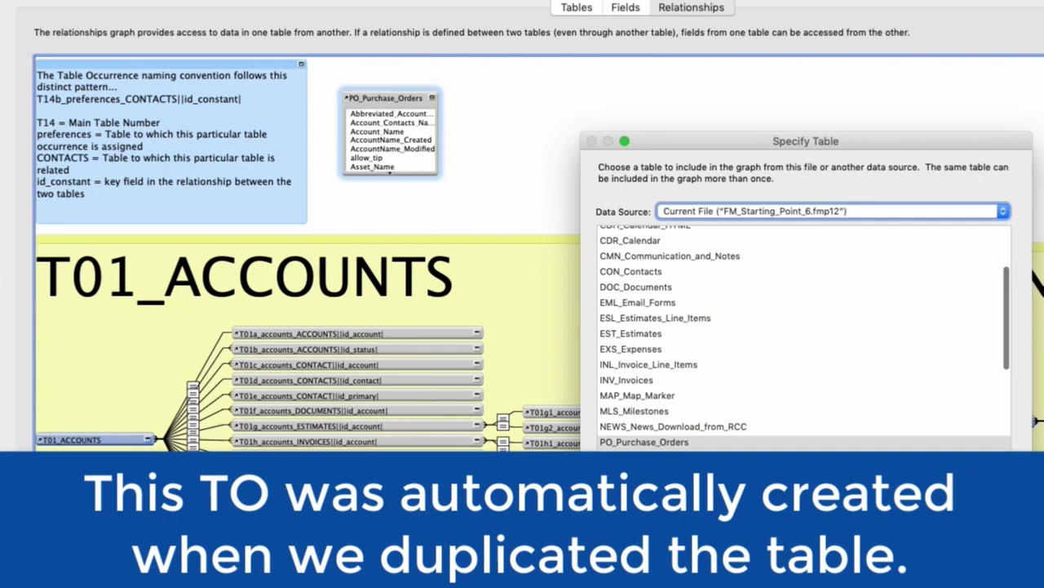
{"action": "left_click", "coordinate": [914, 554]}
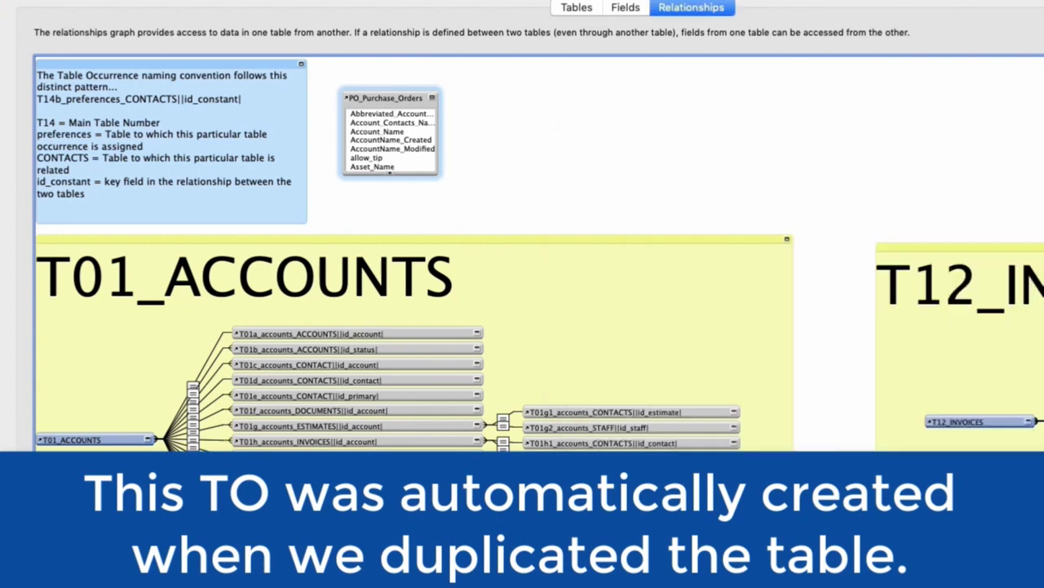
{"action": "left_click", "coordinate": [626, 8]}
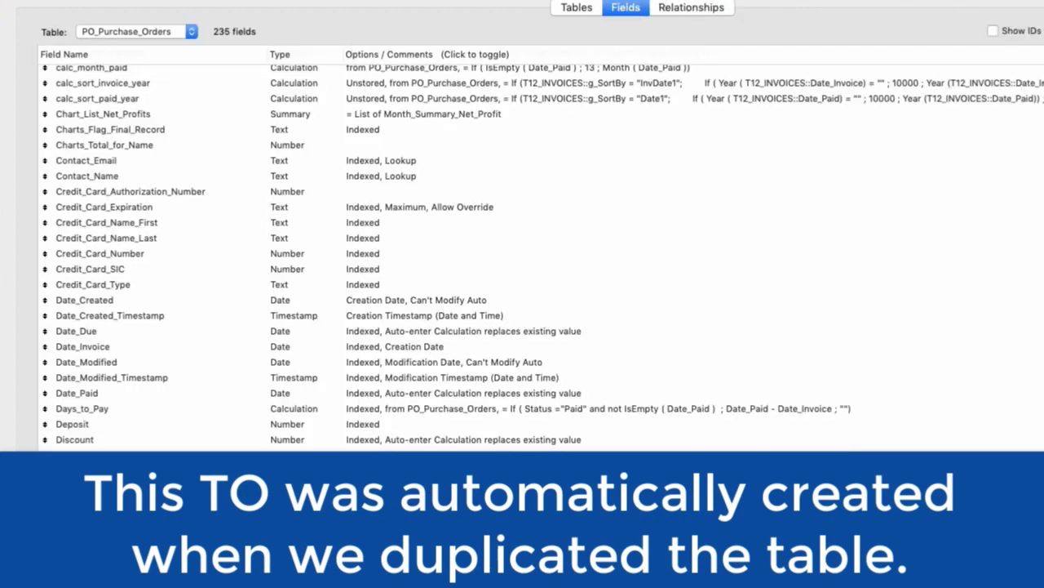
{"action": "scroll", "coordinate": [423, 350], "scroll_direction": "up", "scroll_amount": 1}
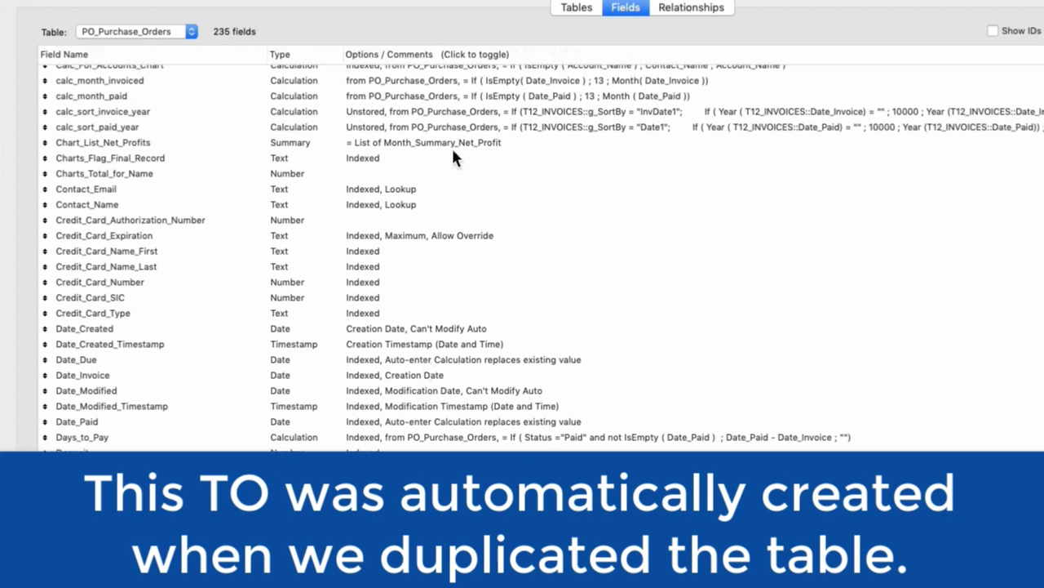
{"action": "scroll", "coordinate": [451, 147], "scroll_direction": "up", "scroll_amount": 3}
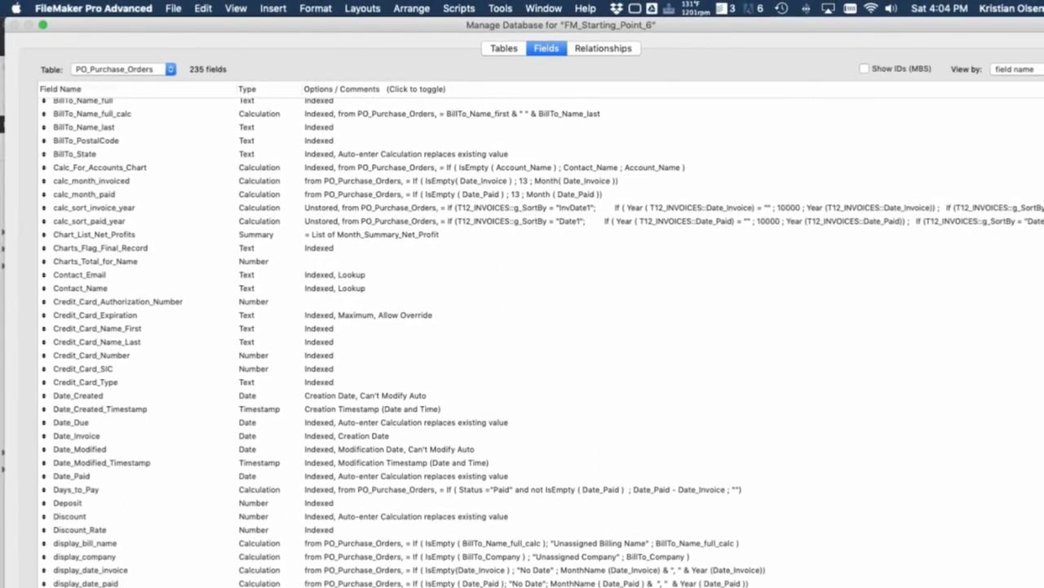
Step: Save the database definition changes and switch the invoice data entry layout from Layout mode to Browse mode
{"action": "key", "text": "Return"}
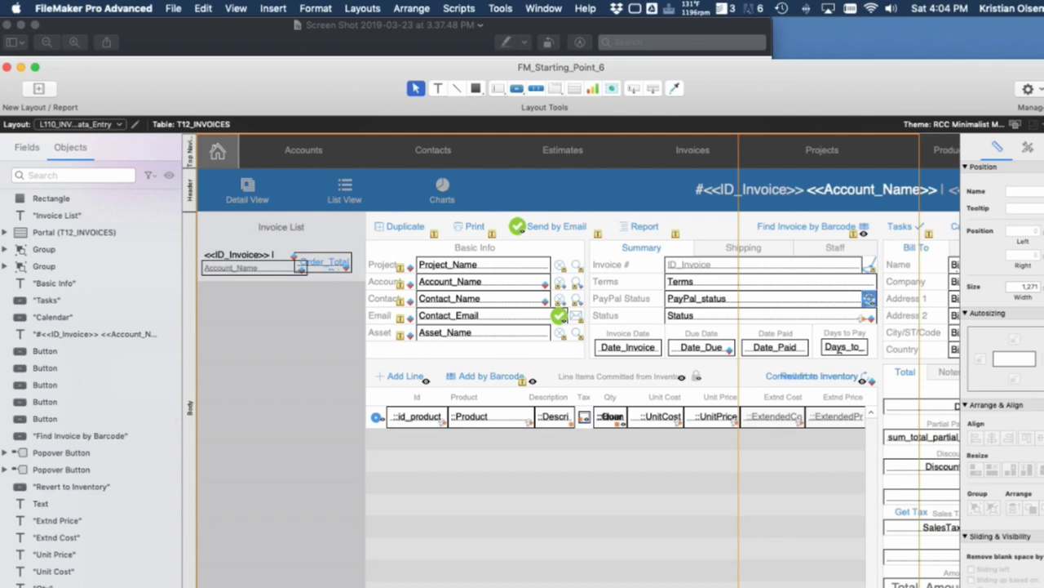
{"action": "key", "text": "super+b"}
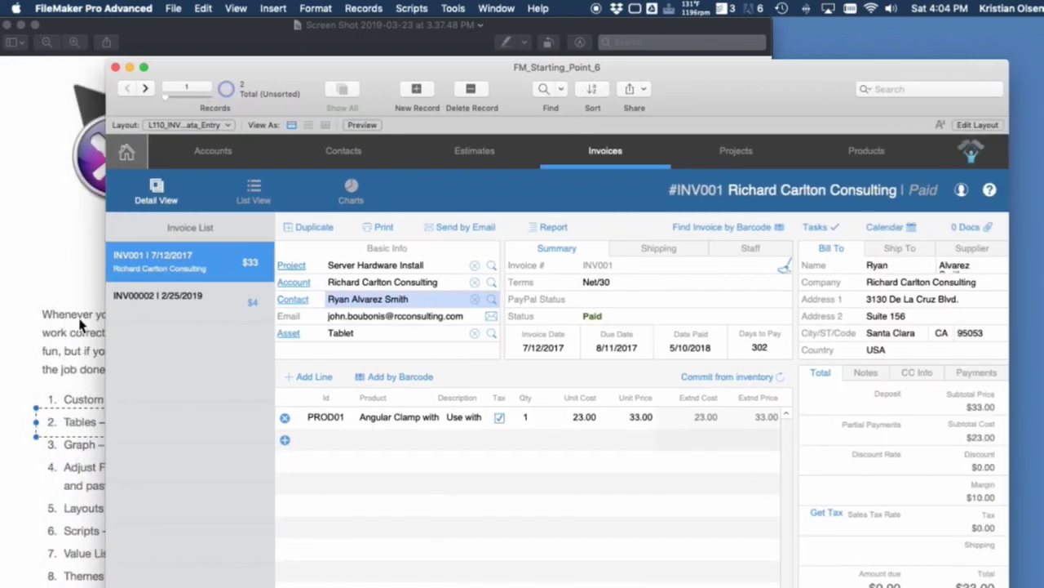
Step: Switch to the migration checklist in Preview and review the items on adjusting fields, layouts and scripts
{"action": "left_click", "coordinate": [77, 420]}
{"action": "left_click_drag", "start_coordinate": [467, 430], "coordinate": [755, 494]}
{"action": "left_click", "coordinate": [52, 486]}
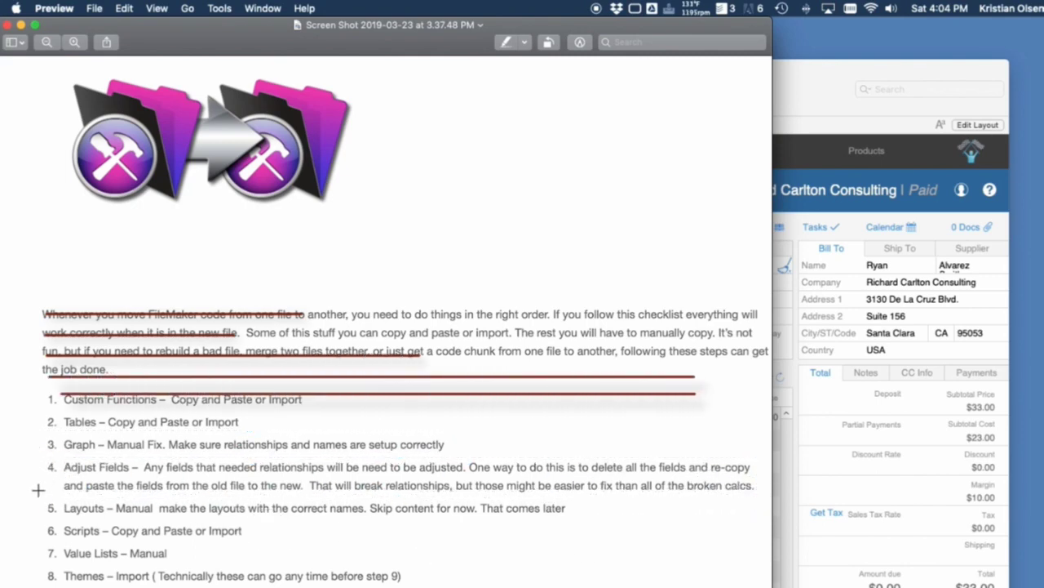
{"action": "left_click_drag", "start_coordinate": [31, 496], "coordinate": [677, 541]}
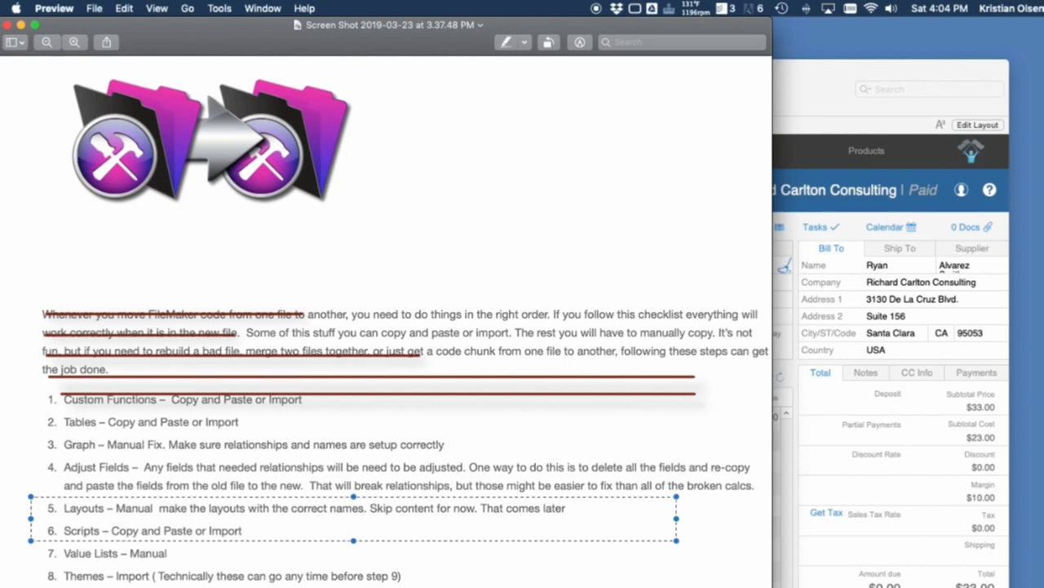
{"action": "left_click", "coordinate": [431, 391]}
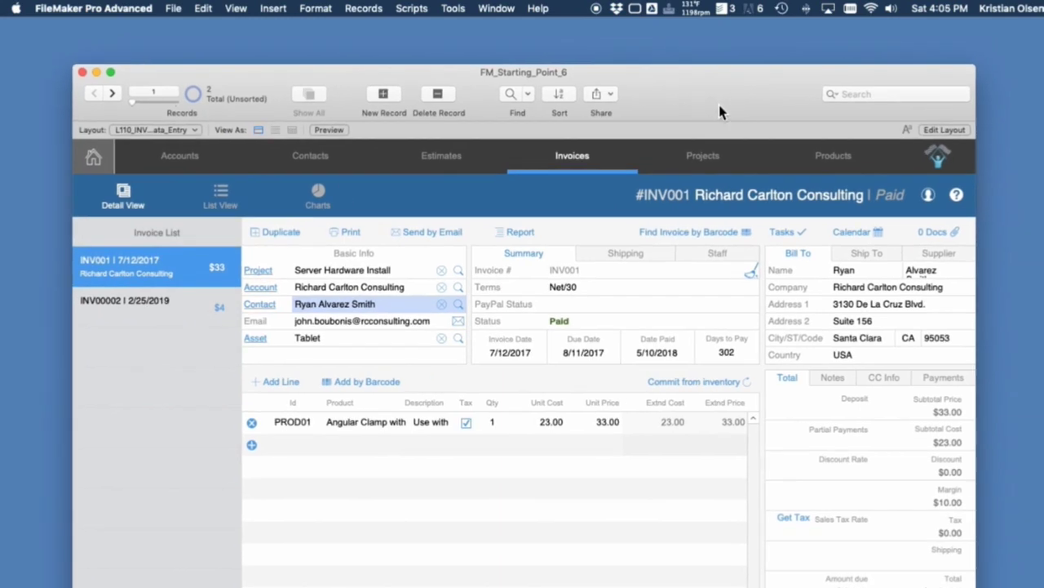
Step: Duplicate the Invoices layout folder in the layout manager and expand the copy to list its layouts
{"action": "key", "text": "shift+super+l"}
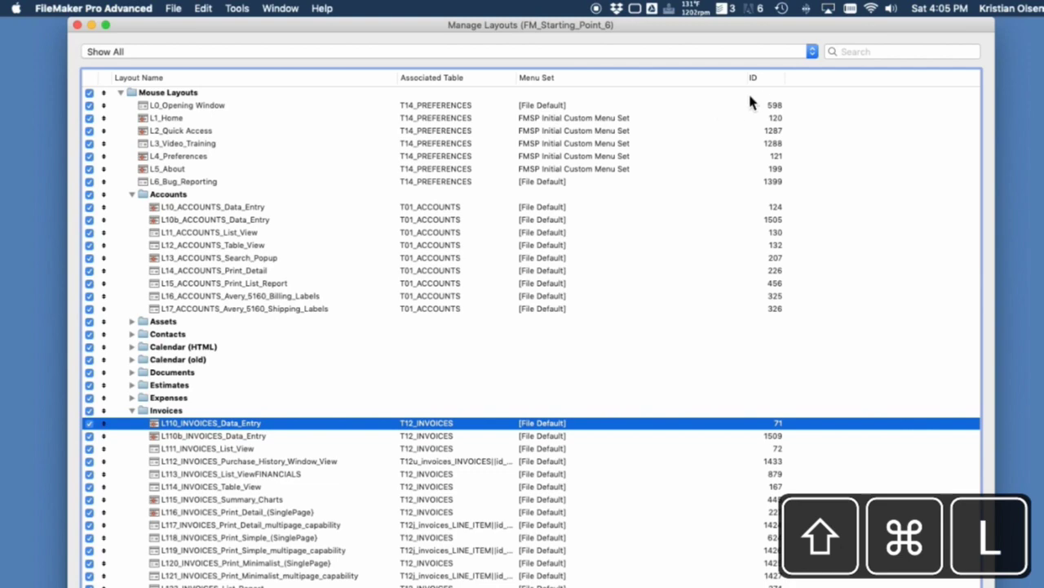
{"action": "left_click", "coordinate": [122, 93]}
{"action": "left_click", "coordinate": [121, 93]}
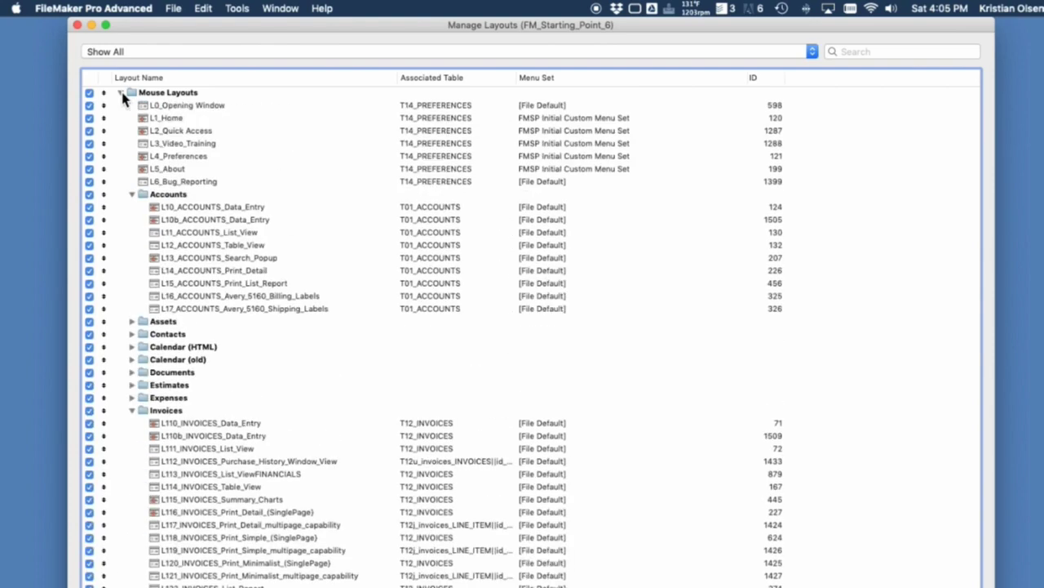
{"action": "left_click", "coordinate": [149, 410]}
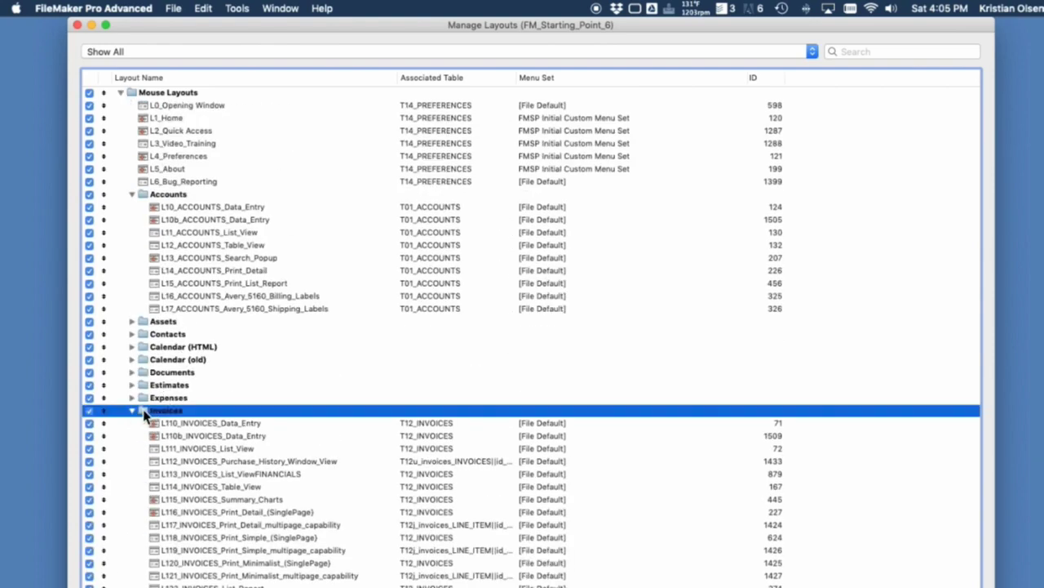
{"action": "left_click", "coordinate": [131, 409]}
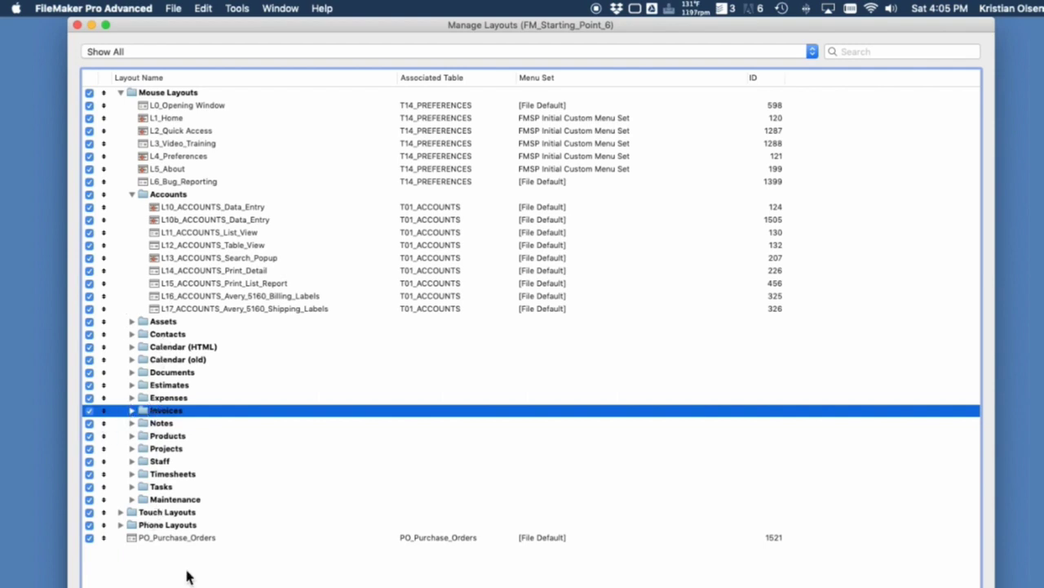
{"action": "key", "text": "super+d"}
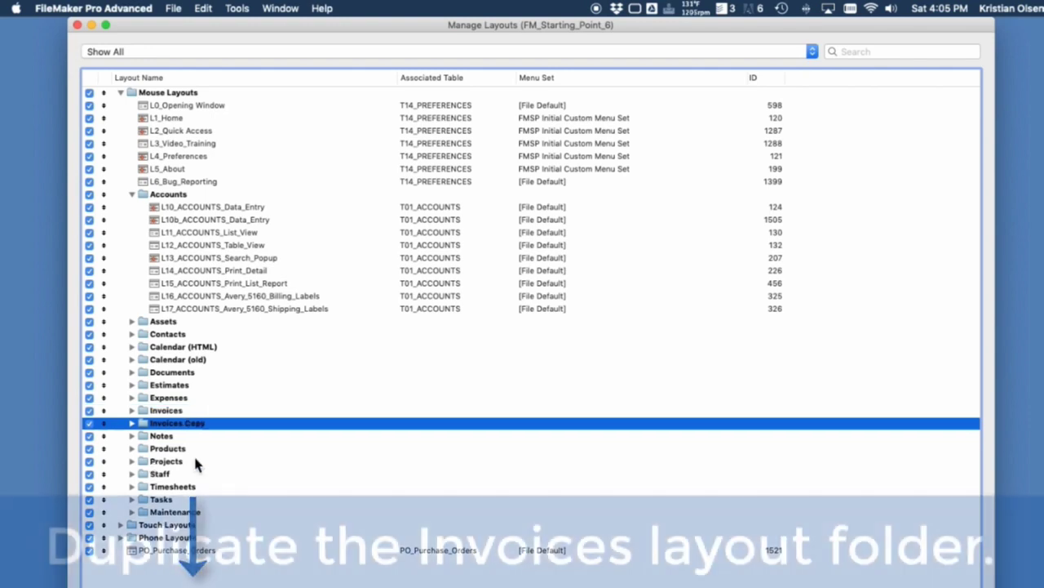
{"action": "left_click", "coordinate": [131, 422]}
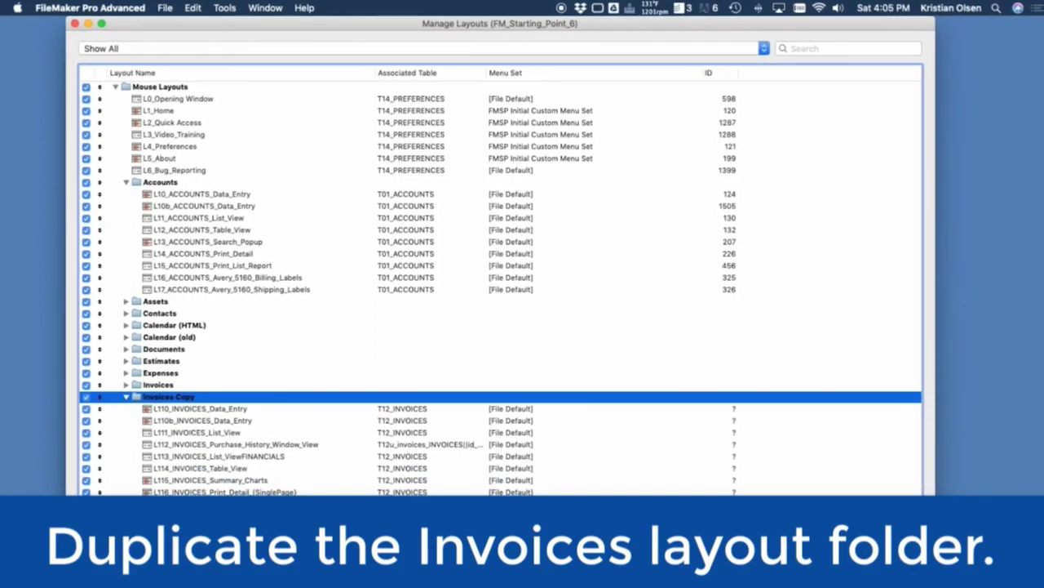
Step: Set L110_INVOICES_Data_Entry in the Invoices Copy folder to show records from PO_Purchase_Orders 2 and open that layout in a new window
{"action": "left_click", "coordinate": [215, 410]}
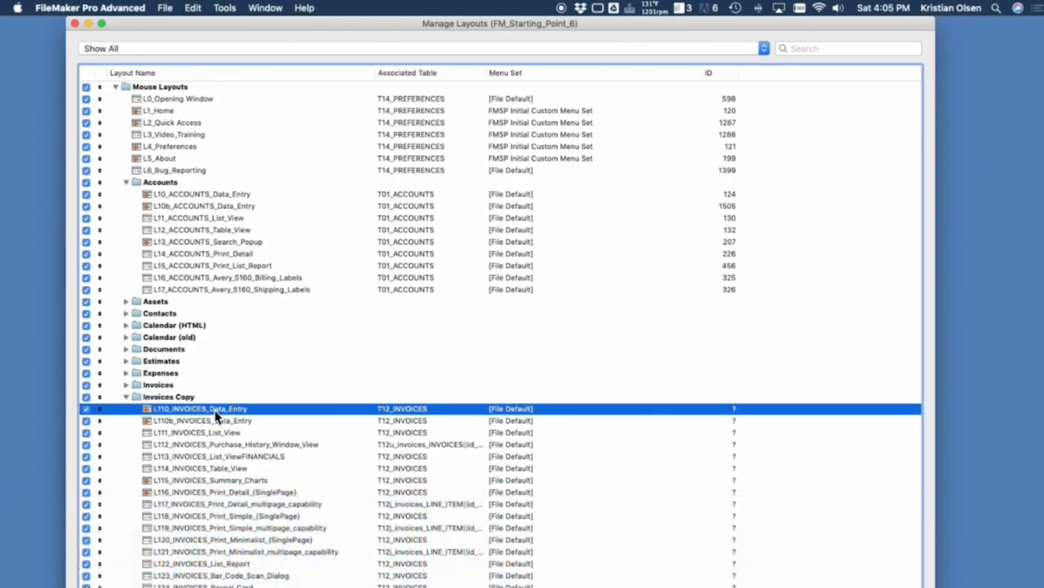
{"action": "double_click", "coordinate": [215, 414]}
{"action": "left_click", "coordinate": [308, 333]}
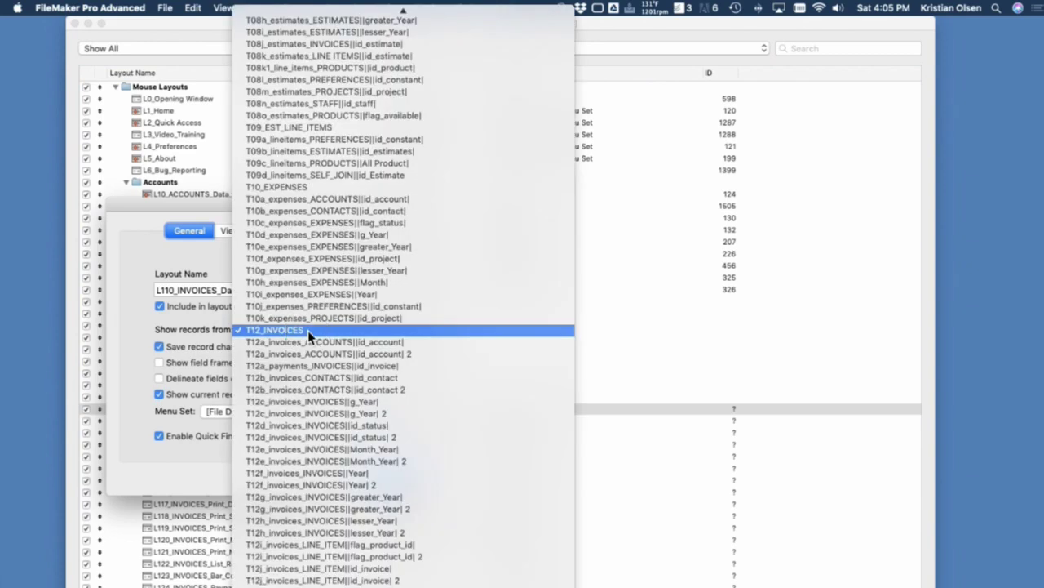
{"action": "type", "text": "pu"}
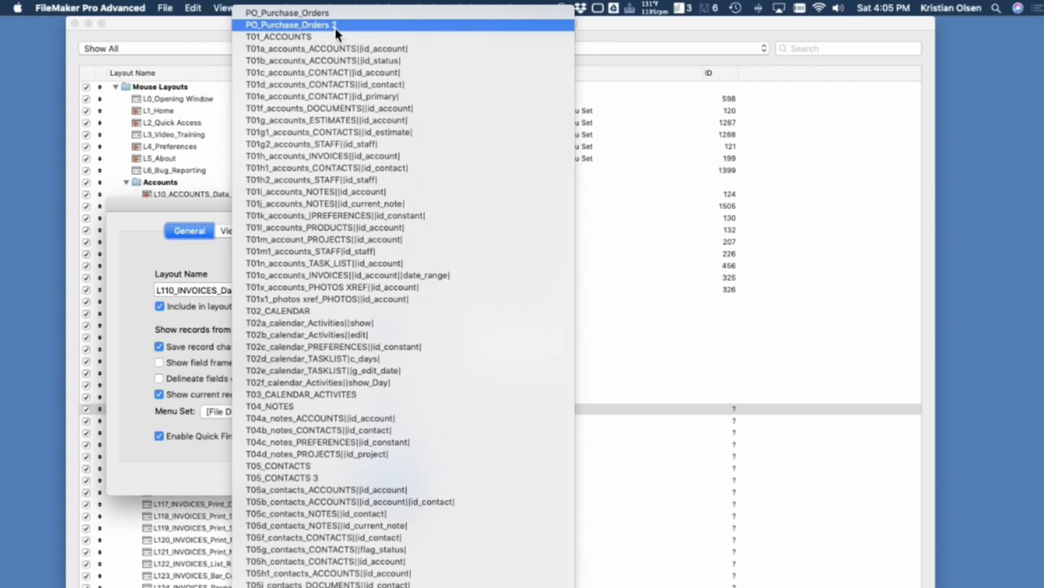
{"action": "left_click", "coordinate": [336, 31]}
{"action": "left_click", "coordinate": [395, 480]}
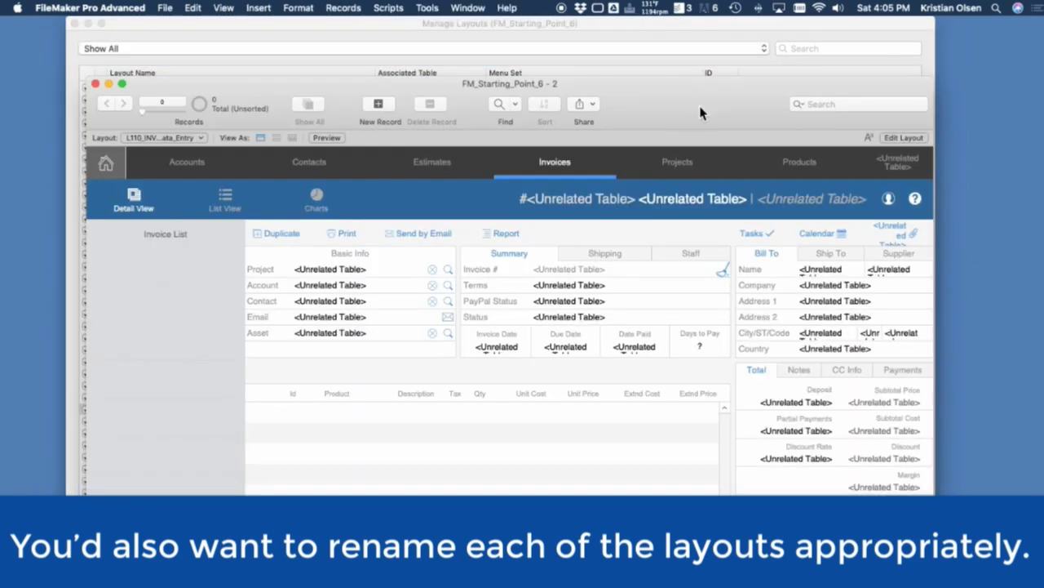
{"action": "left_click_drag", "start_coordinate": [700, 113], "coordinate": [668, 86]}
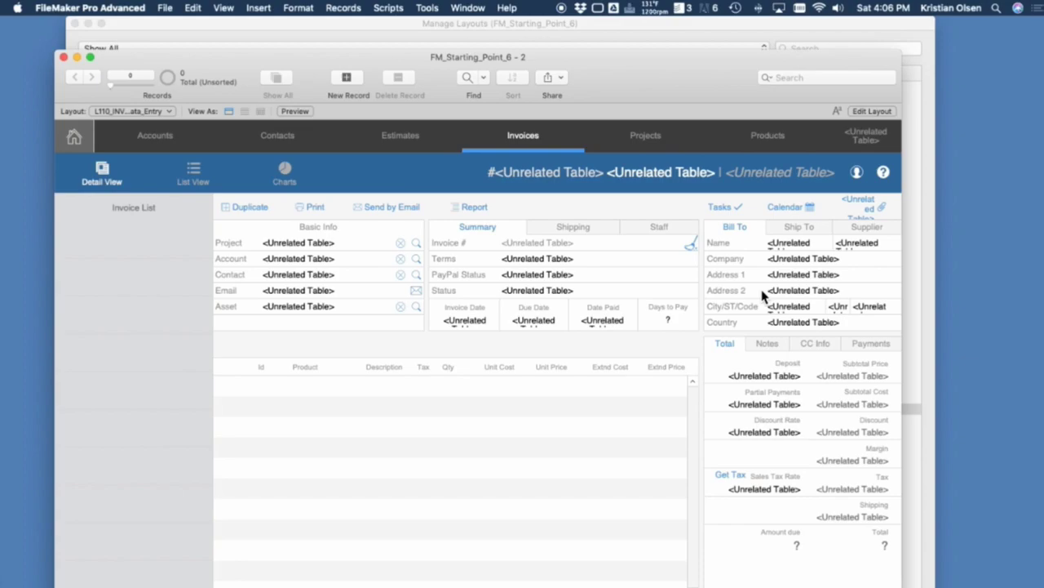
Step: Duplicate the whole INVOICES (1100-1199) script folder in the Script Workspace
{"action": "key", "text": "super+shift+s"}
{"action": "left_click", "coordinate": [21, 150]}
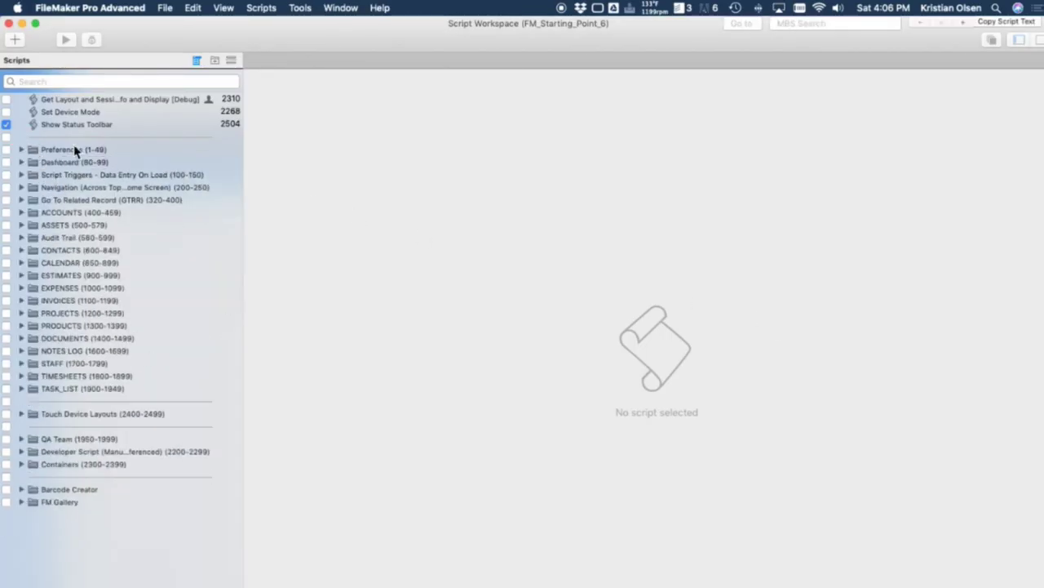
{"action": "left_click", "coordinate": [63, 301]}
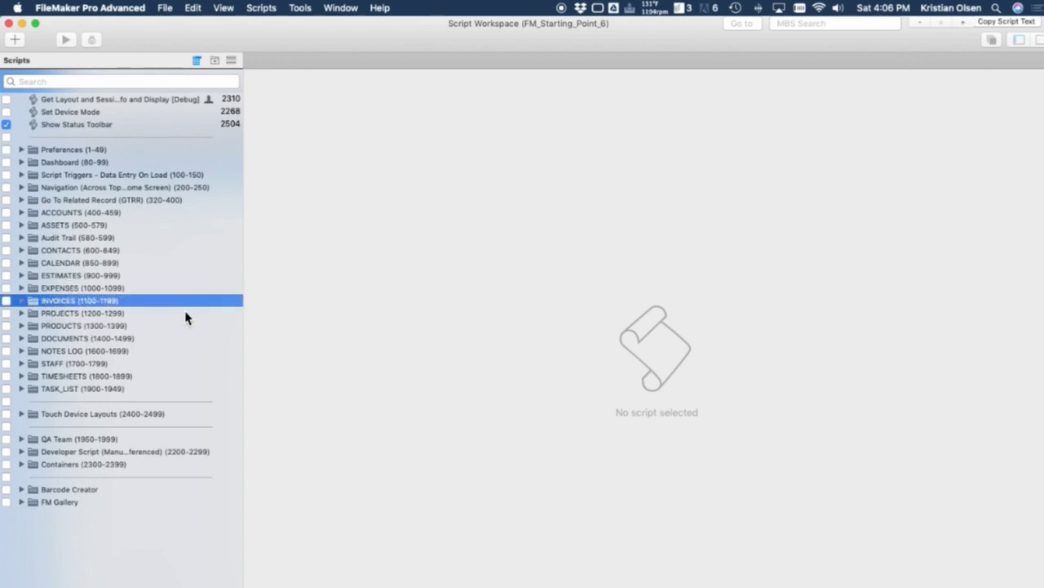
{"action": "key", "text": "super+c"}
{"action": "key", "text": "super+v"}
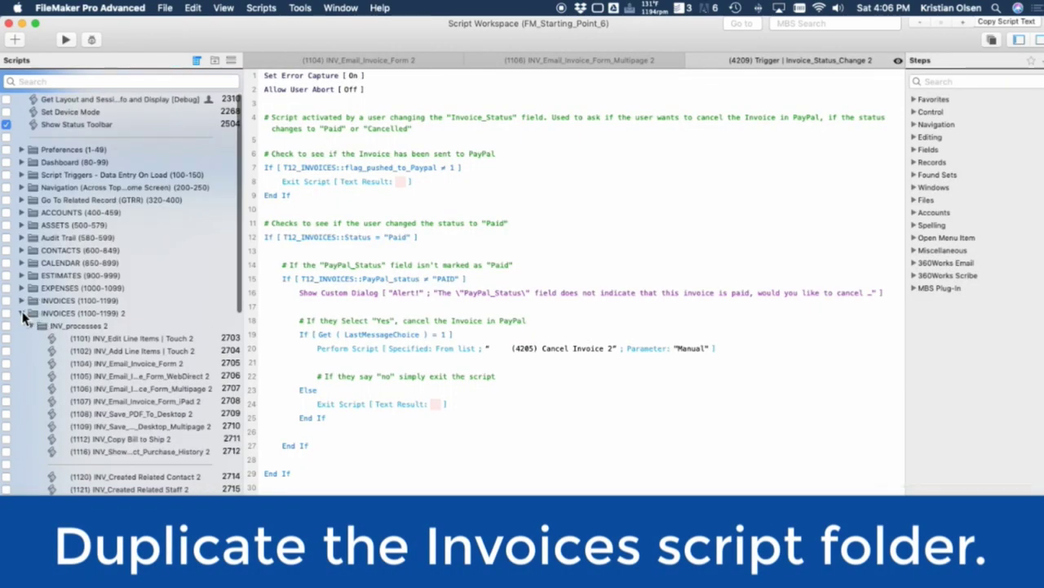
Step: Move the copied invoices script folder directly above Barcode Creator and rename it PO (1100-1199) 2
{"action": "left_click", "coordinate": [22, 312]}
{"action": "mouse_move", "coordinate": [47, 490]}
{"action": "left_mouse_down"}
{"action": "mouse_move", "coordinate": [38, 490]}
{"action": "mouse_move", "coordinate": [66, 492]}
{"action": "left_mouse_up"}
{"action": "left_click", "coordinate": [51, 488]}
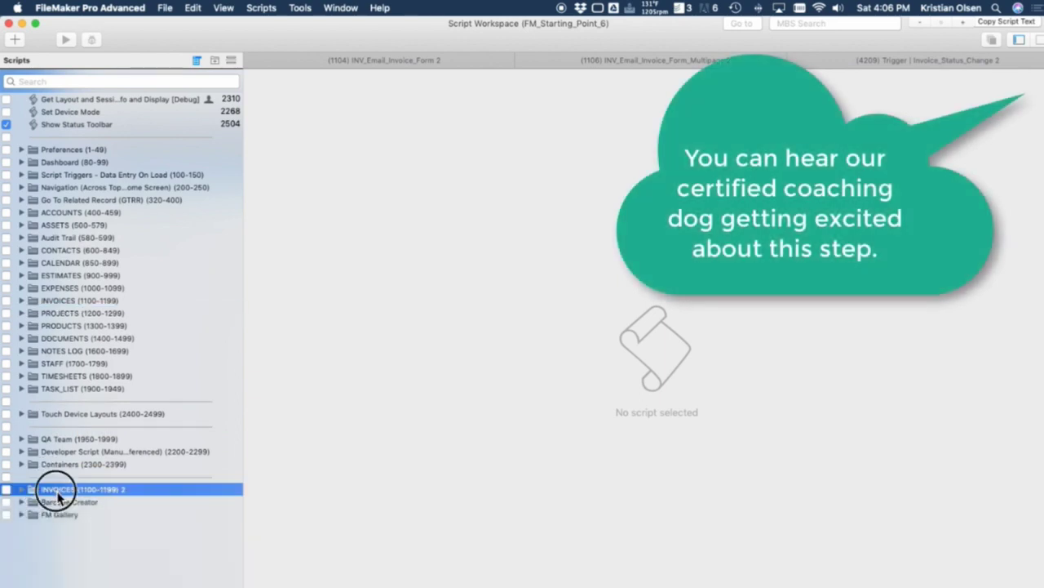
{"action": "double_click", "coordinate": [75, 490]}
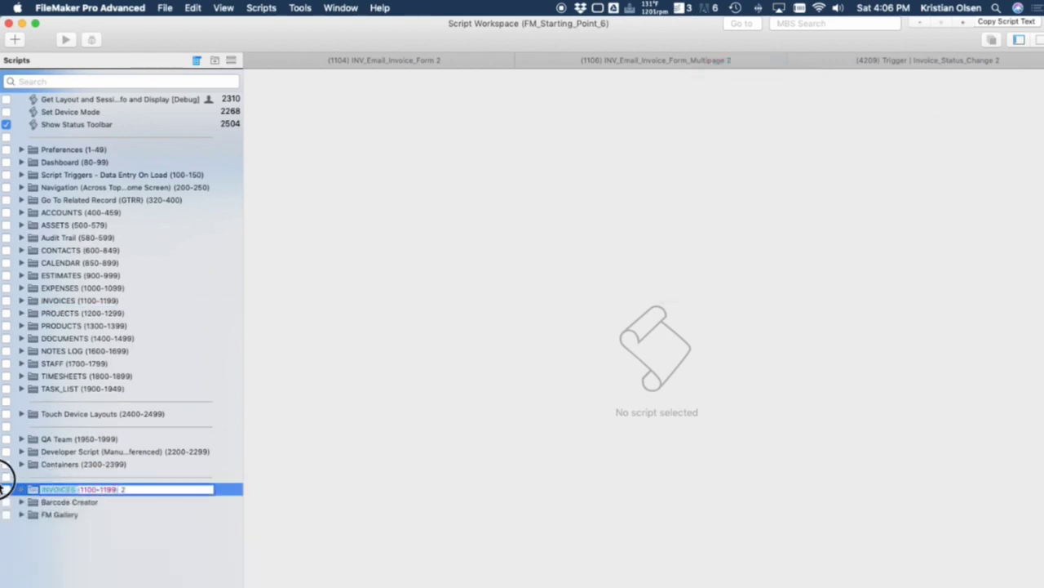
{"action": "type", "text": "PO"}
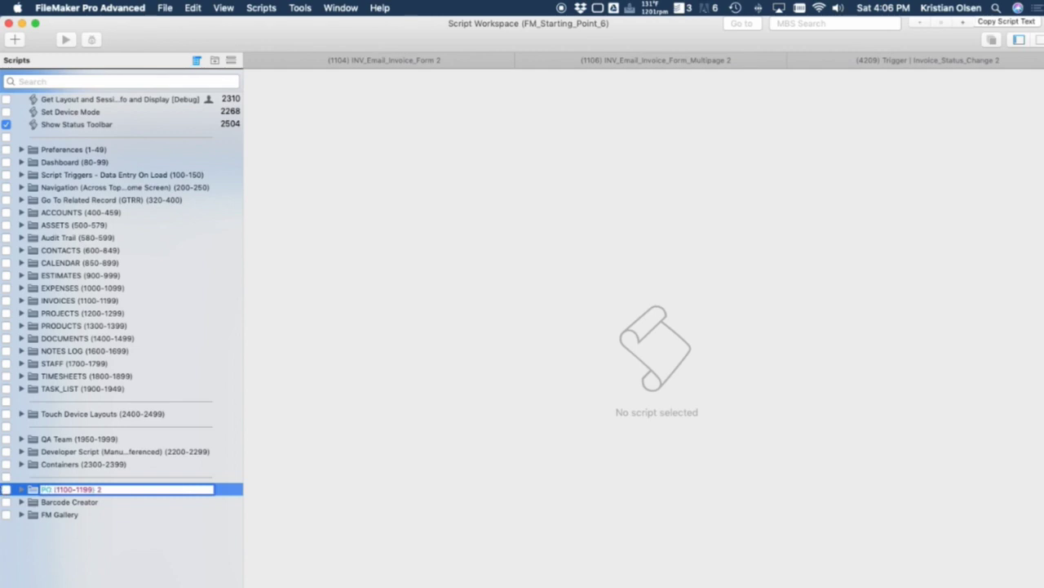
Step: Expand the PO script folder and its INV_processes 2 subfolder to examine the copied scripts
{"action": "left_click", "coordinate": [21, 489]}
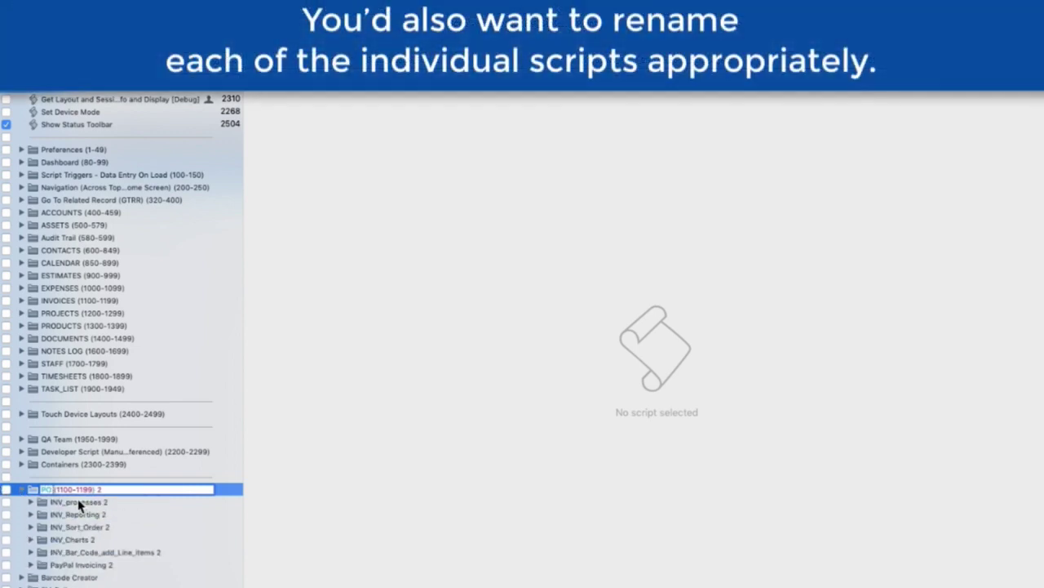
{"action": "left_click", "coordinate": [30, 502]}
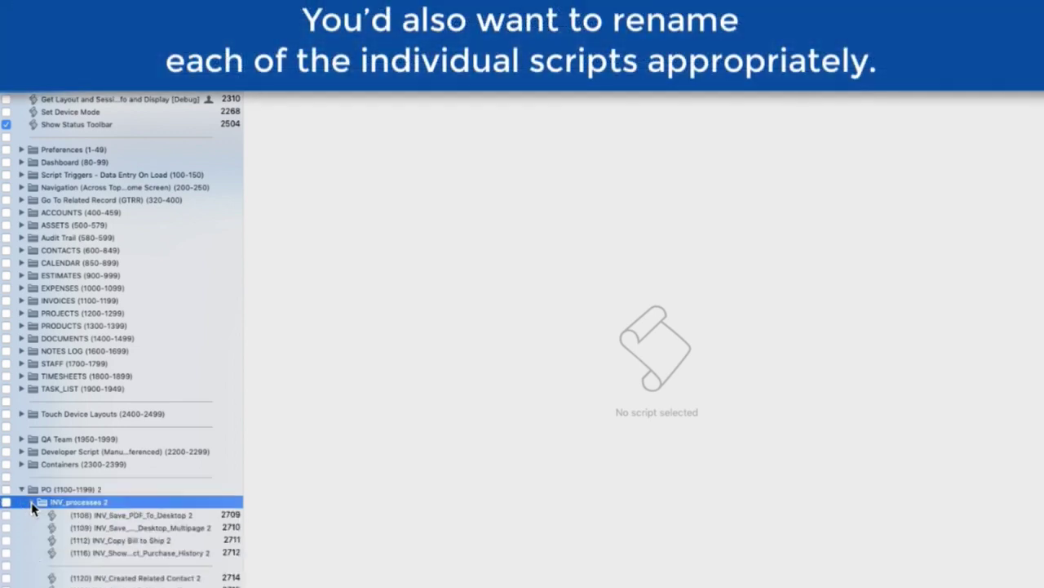
{"action": "left_click", "coordinate": [163, 528]}
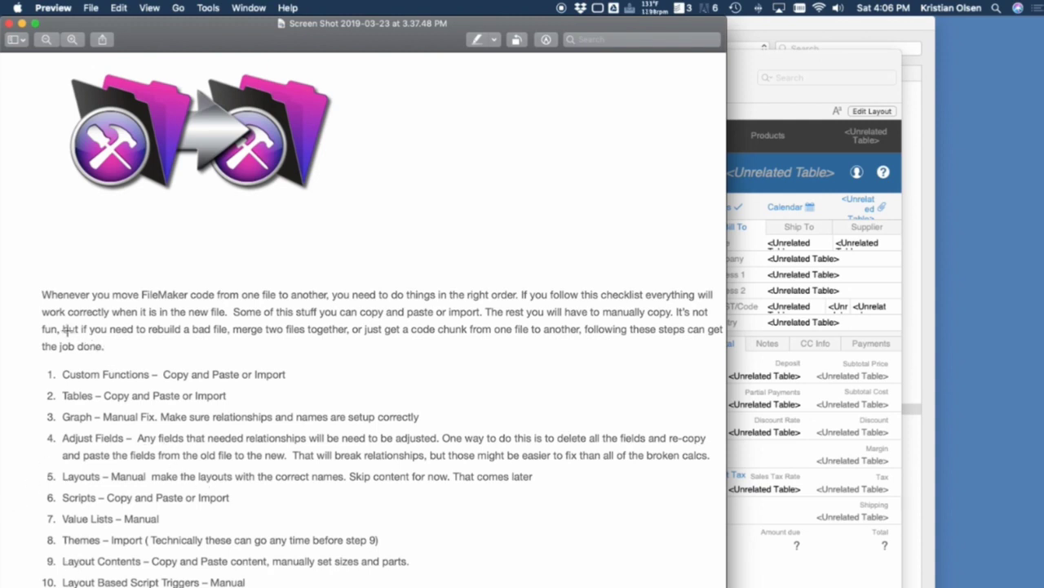
Step: Review the complete list of migration steps in the Preview checklist and hide it again
{"action": "left_click_drag", "start_coordinate": [38, 333], "coordinate": [707, 587]}
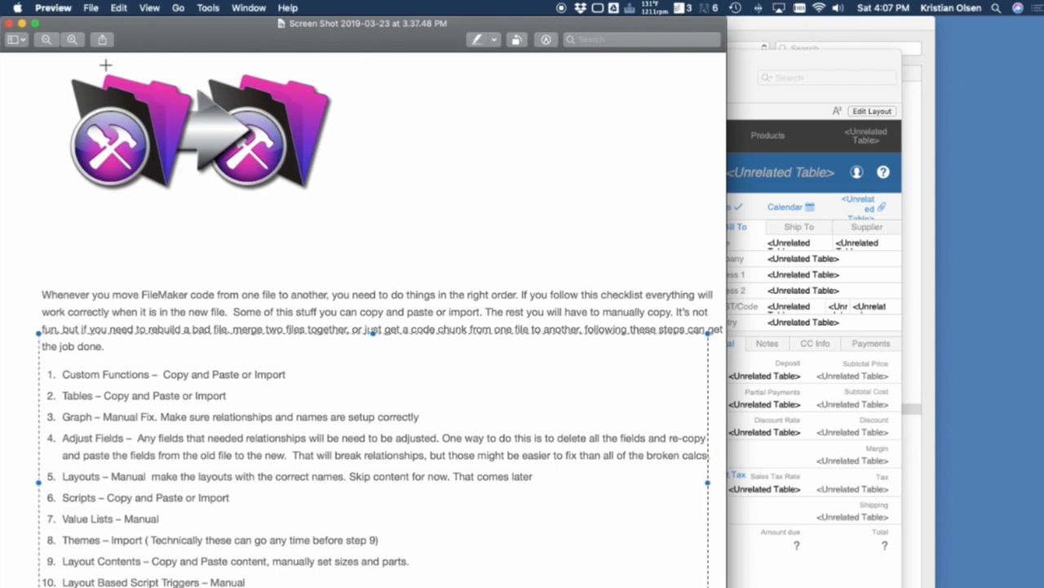
{"action": "left_click", "coordinate": [425, 294]}
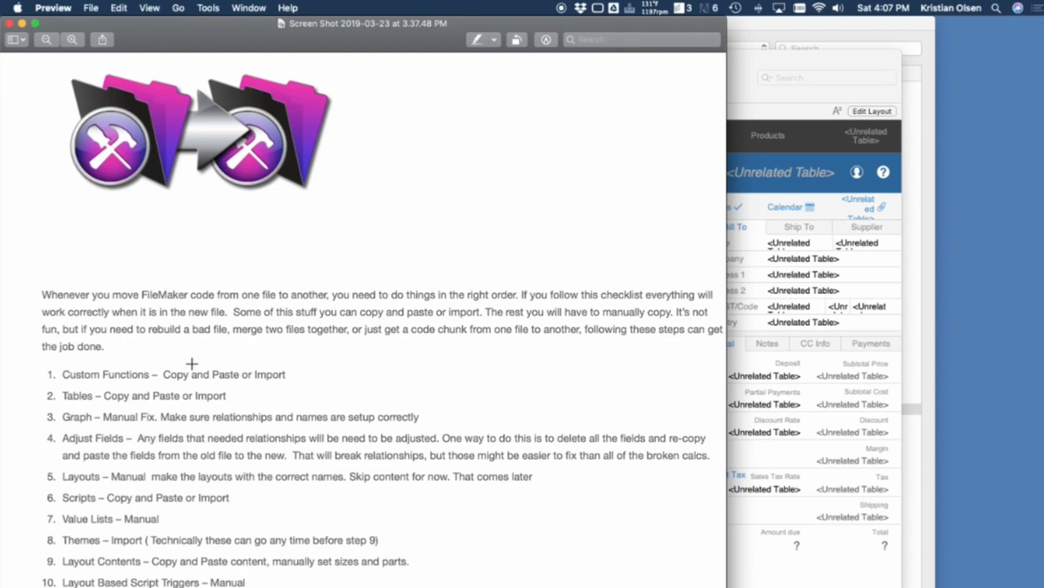
{"action": "key", "text": "super+h"}
Step: Close the layout manager and the second database window, and go to the Home screen from the original invoice window
{"action": "key", "text": "super+shift+l"}
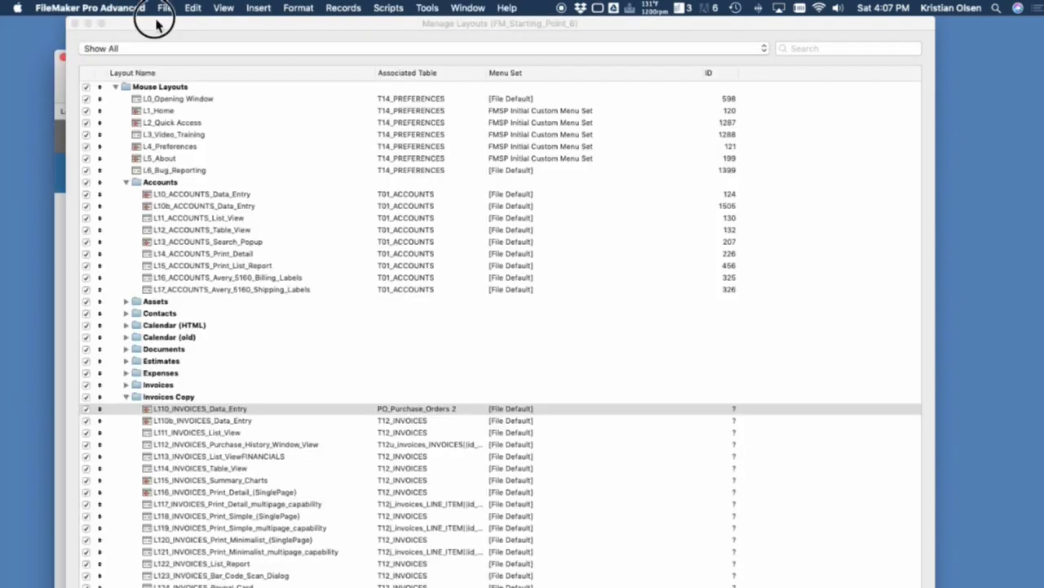
{"action": "left_click", "coordinate": [73, 24]}
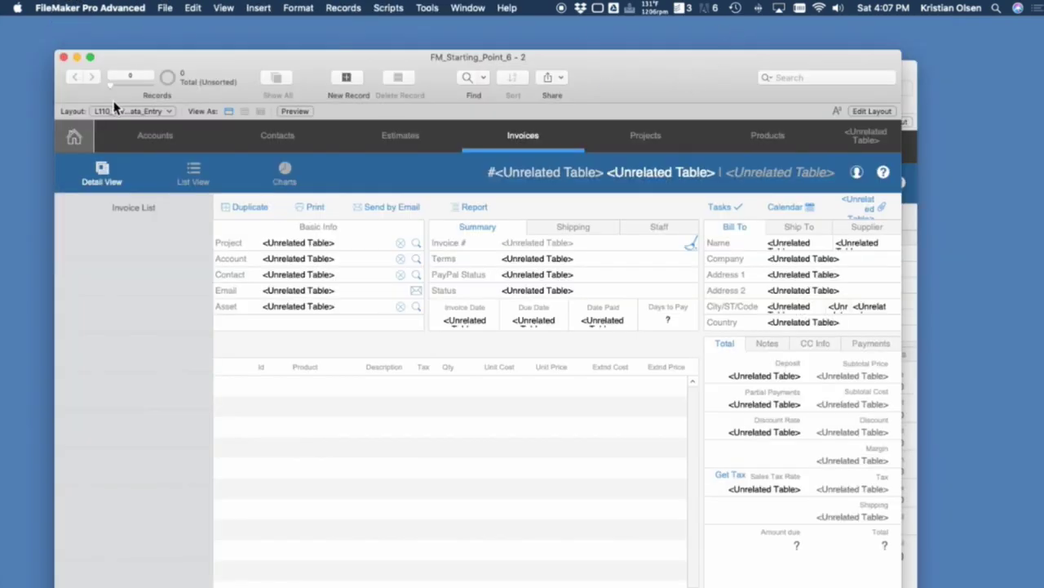
{"action": "left_click", "coordinate": [64, 57]}
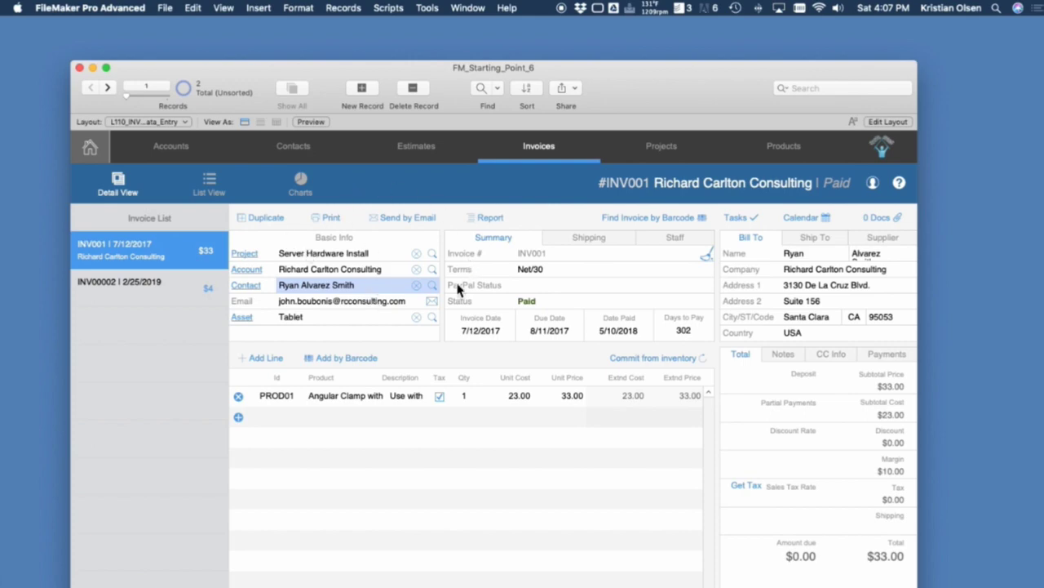
{"action": "left_click", "coordinate": [91, 147]}
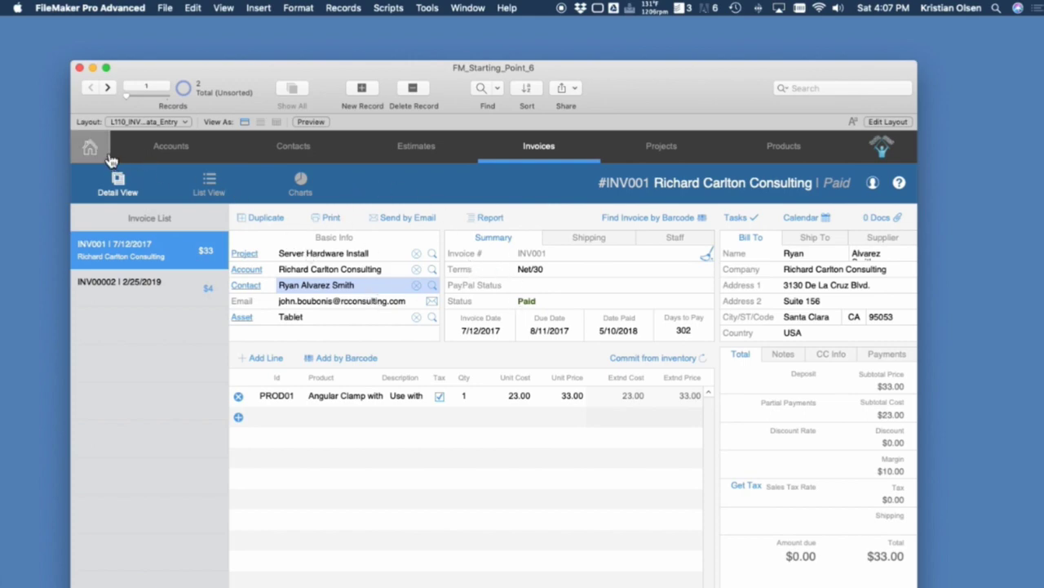